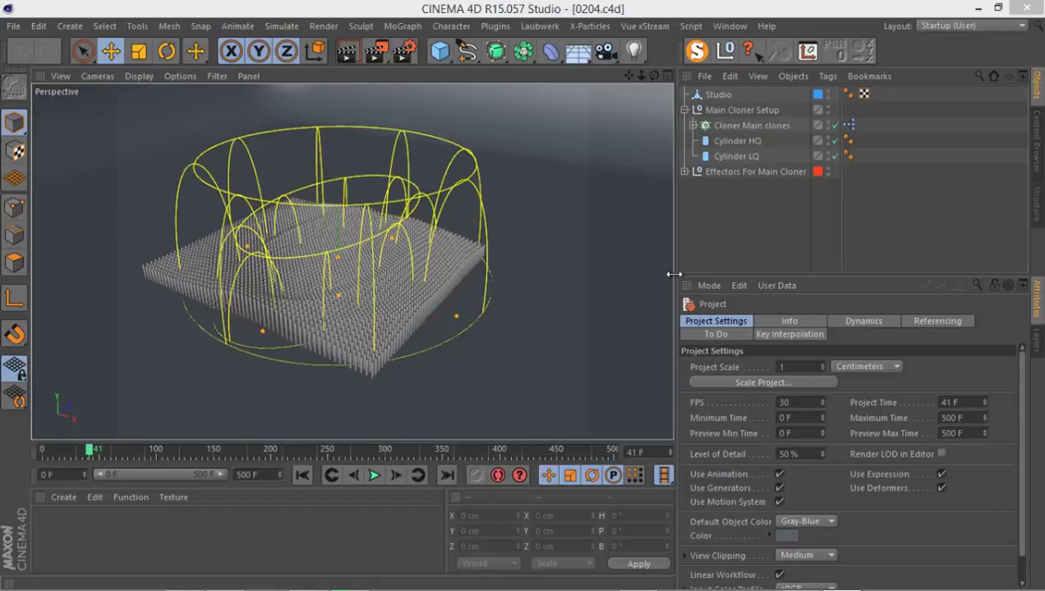
- Scrub back to about frame 21 and select the Cloner Main clones object
{"action": "left_click_drag", "start_coordinate": [246, 276], "coordinate": [378, 300]}
{"action": "left_click_drag", "start_coordinate": [447, 298], "coordinate": [475, 210], "text": "alt"}
{"action": "mouse_move", "coordinate": [70, 455]}
{"action": "left_mouse_down"}
{"action": "mouse_move", "coordinate": [82, 452]}
{"action": "mouse_move", "coordinate": [60, 456]}
{"action": "left_mouse_up"}
{"action": "scroll", "coordinate": [462, 311], "scroll_direction": "up", "scroll_amount": 5}
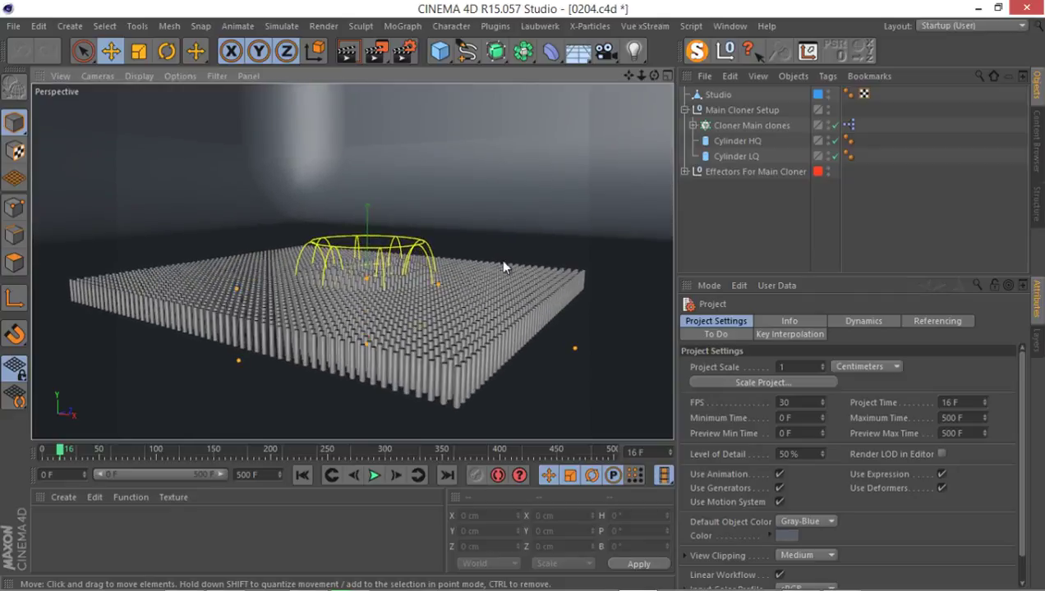
{"action": "left_click", "coordinate": [720, 122]}
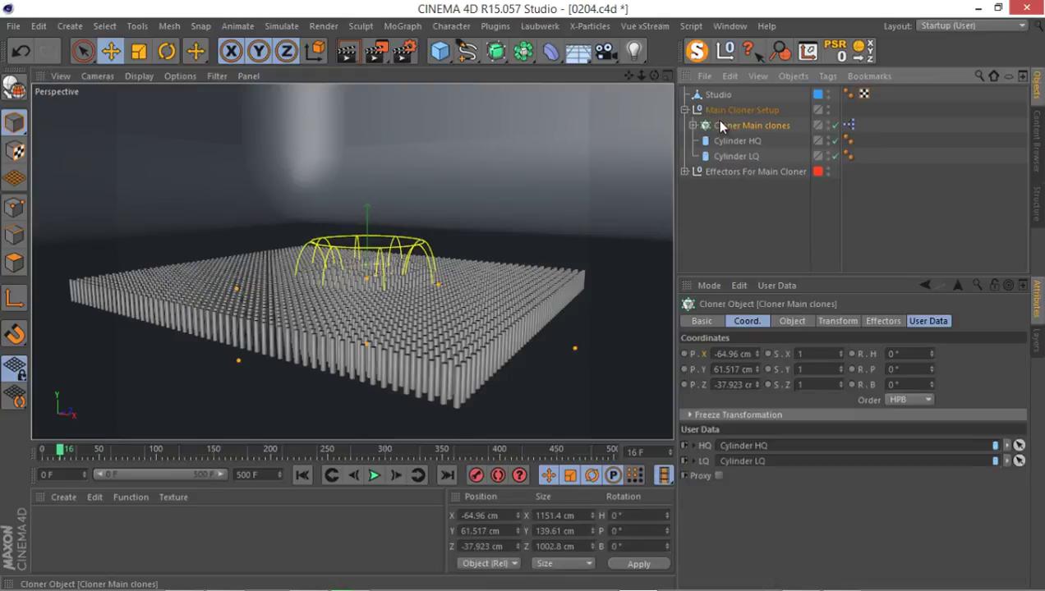
- Set the cloner's position to X 0, Y 0, Z 0 cm, then advance to frame 35
{"action": "double_click", "coordinate": [731, 354]}
{"action": "type", "text": "0"}
{"action": "key", "text": "Tab"}
{"action": "type", "text": "0"}
{"action": "key", "text": "Tab"}
{"action": "type", "text": "0"}
{"action": "key", "text": "Return"}
{"action": "left_click_drag", "start_coordinate": [249, 275], "coordinate": [308, 240], "text": "alt"}
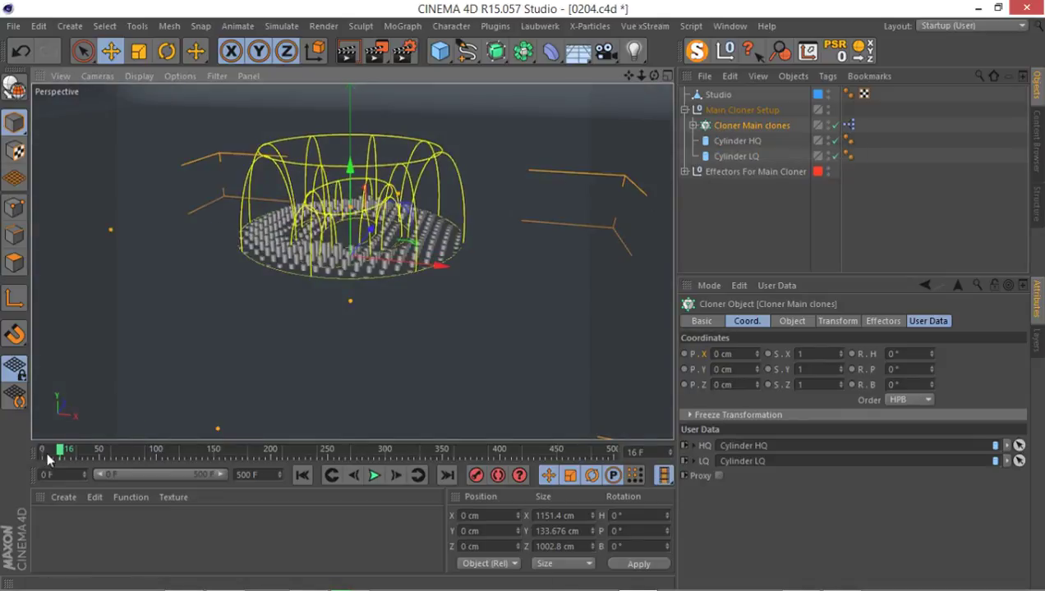
{"action": "left_click_drag", "start_coordinate": [49, 458], "coordinate": [83, 451]}
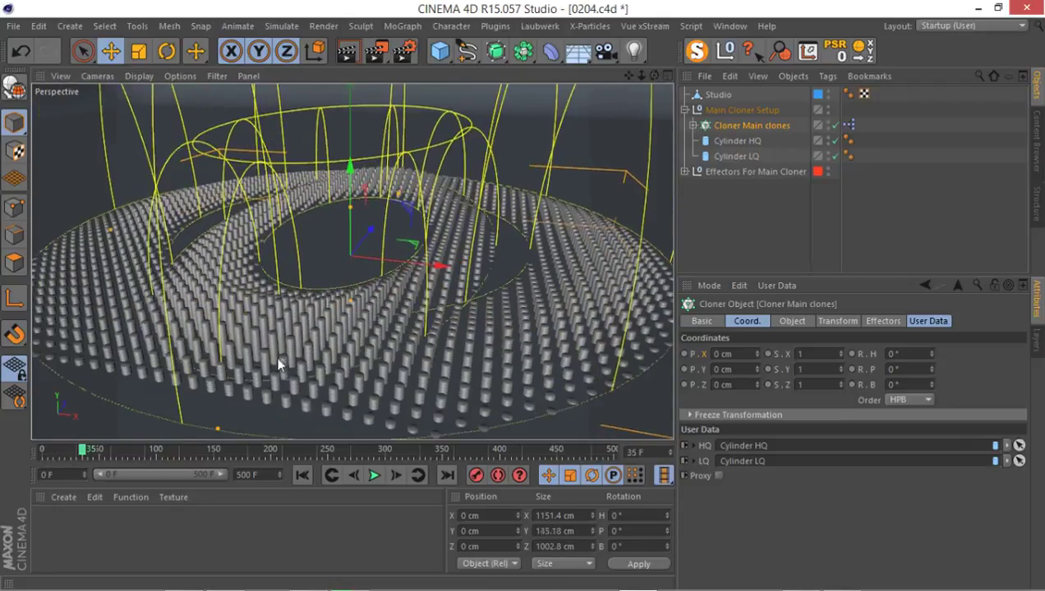
- Add a Plain effector and nest it under Effectors For Main Cloner
{"action": "left_click", "coordinate": [402, 26]}
{"action": "mouse_move", "coordinate": [419, 47]}
{"action": "left_click", "coordinate": [515, 72]}
{"action": "left_click", "coordinate": [684, 187]}
{"action": "left_click_drag", "start_coordinate": [713, 94], "coordinate": [758, 250]}
{"action": "left_click_drag", "start_coordinate": [722, 217], "coordinate": [723, 205]}
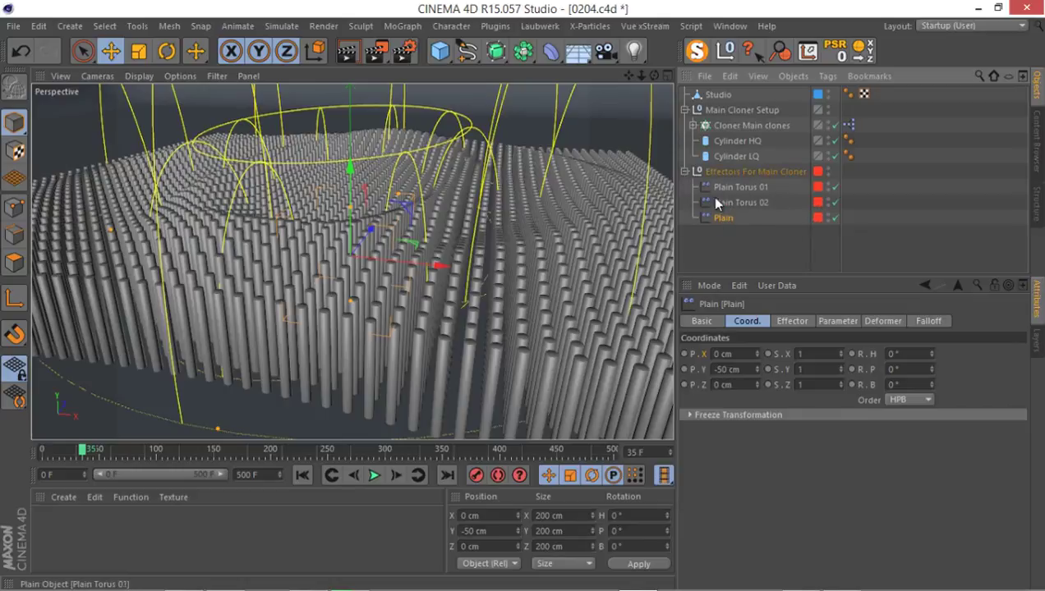
- Rename the effector Plain 03 and set its P.Y lift to 20 cm
{"action": "double_click", "coordinate": [720, 218]}
{"action": "key", "text": "Return"}
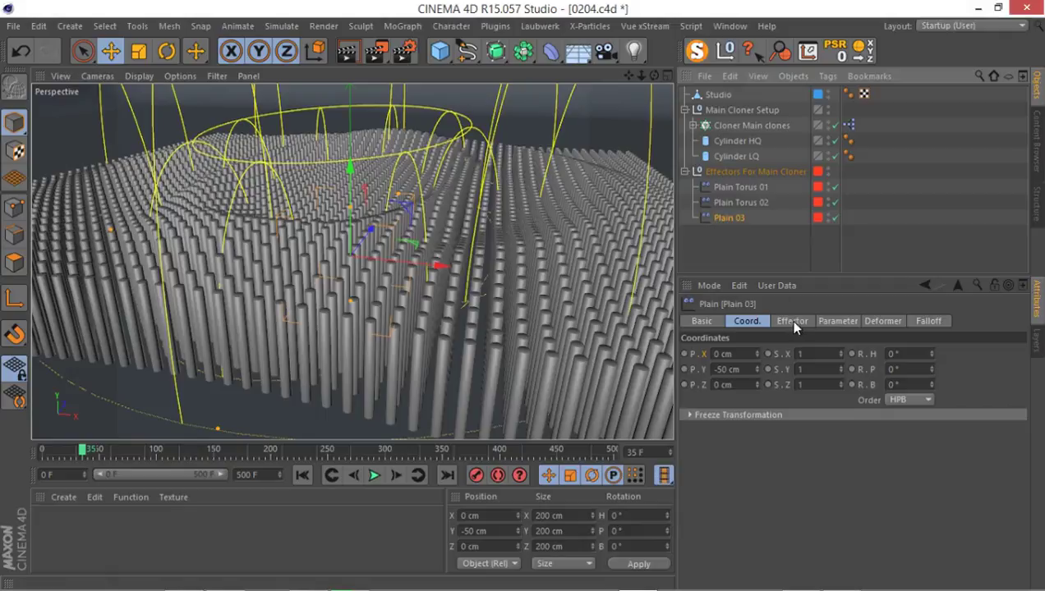
{"action": "left_click", "coordinate": [792, 322]}
{"action": "left_click", "coordinate": [838, 321]}
{"action": "double_click", "coordinate": [749, 411]}
{"action": "type", "text": "1"}
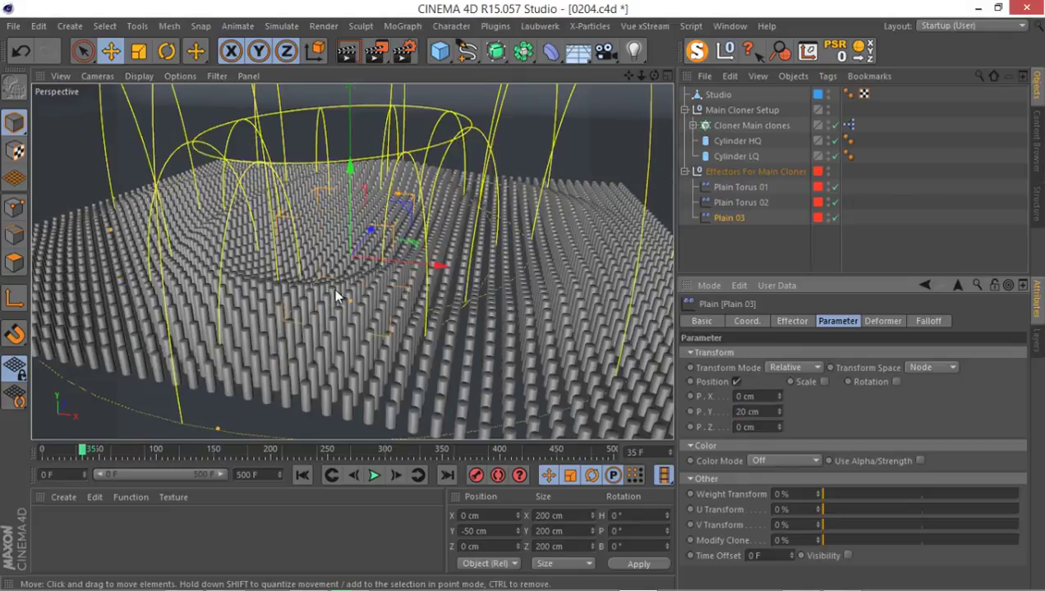
- Scrub and play the animation from a top-down view to check the lift
{"action": "left_click_drag", "start_coordinate": [328, 238], "coordinate": [281, 305], "text": "alt"}
{"action": "mouse_move", "coordinate": [83, 454]}
{"action": "left_mouse_down"}
{"action": "mouse_move", "coordinate": [115, 451]}
{"action": "mouse_move", "coordinate": [96, 451]}
{"action": "left_mouse_up"}
{"action": "key", "text": "F8"}
{"action": "left_click_drag", "start_coordinate": [287, 306], "coordinate": [320, 328], "text": "alt"}
- Give Plain 03 a Sphere falloff at 50%, then scrub back to frame 22 to check
{"action": "left_click", "coordinate": [923, 323]}
{"action": "left_click", "coordinate": [760, 353]}
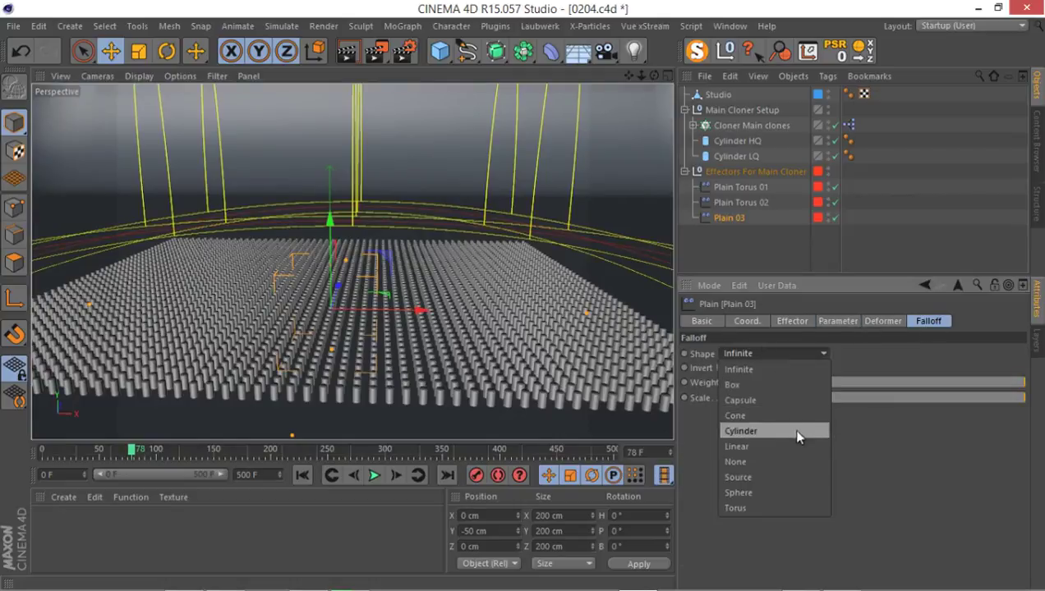
{"action": "left_click", "coordinate": [778, 491]}
{"action": "scroll", "coordinate": [300, 323], "scroll_direction": "up", "scroll_amount": 5}
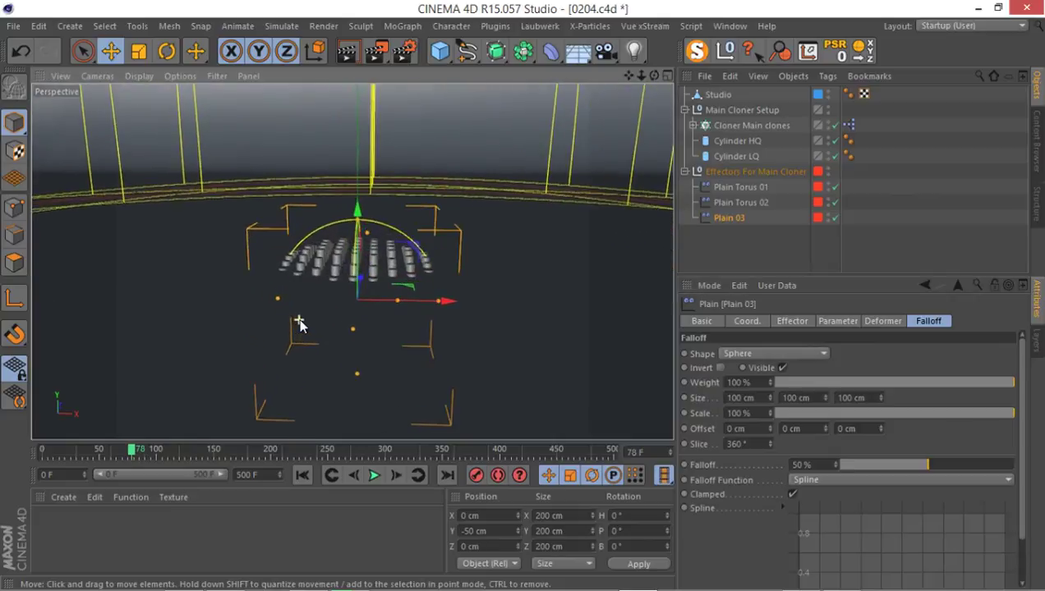
{"action": "scroll", "coordinate": [328, 308], "scroll_direction": "up", "scroll_amount": 1}
{"action": "left_click_drag", "start_coordinate": [927, 463], "coordinate": [964, 473]}
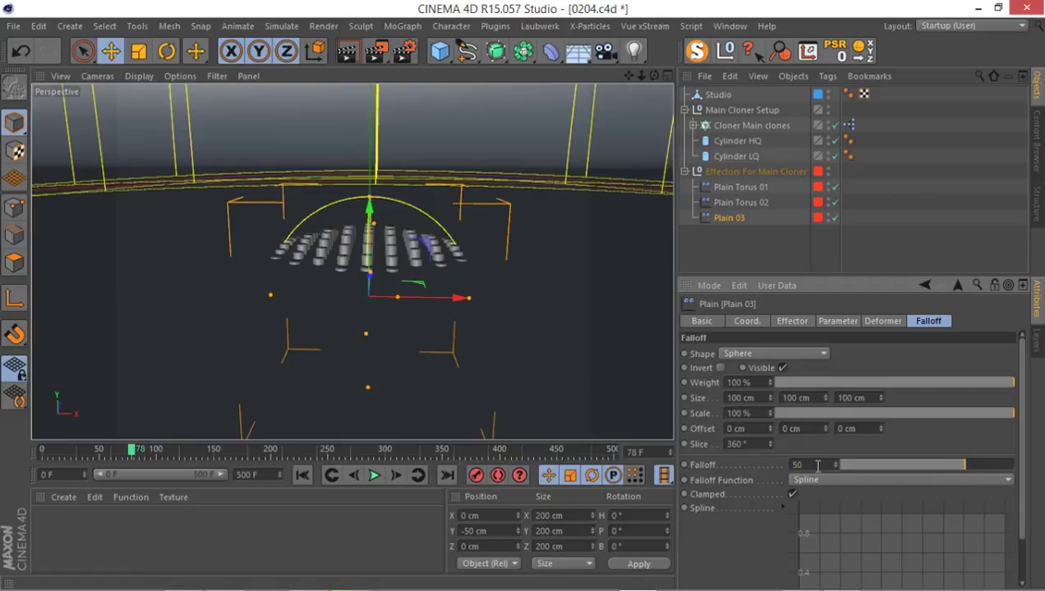
{"action": "key", "text": "Return"}
{"action": "left_click_drag", "start_coordinate": [321, 247], "coordinate": [325, 283], "text": "alt"}
{"action": "left_click_drag", "start_coordinate": [377, 242], "coordinate": [205, 247], "text": "alt"}
{"action": "scroll", "coordinate": [164, 312], "scroll_direction": "down", "scroll_amount": 3}
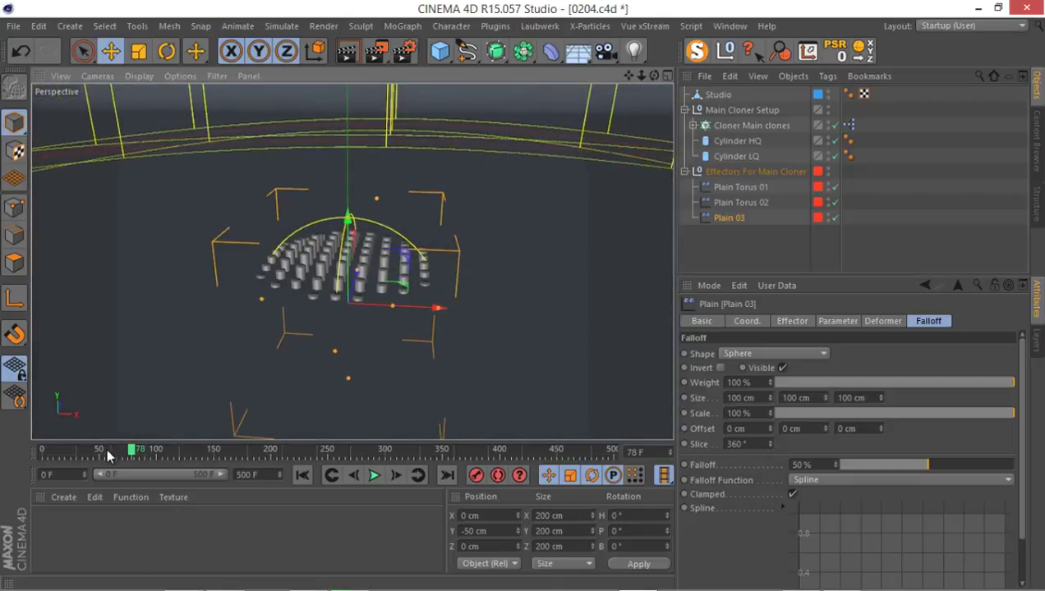
{"action": "mouse_move", "coordinate": [107, 456]}
{"action": "left_mouse_down"}
{"action": "mouse_move", "coordinate": [47, 456]}
{"action": "mouse_move", "coordinate": [77, 457]}
{"action": "left_mouse_up"}
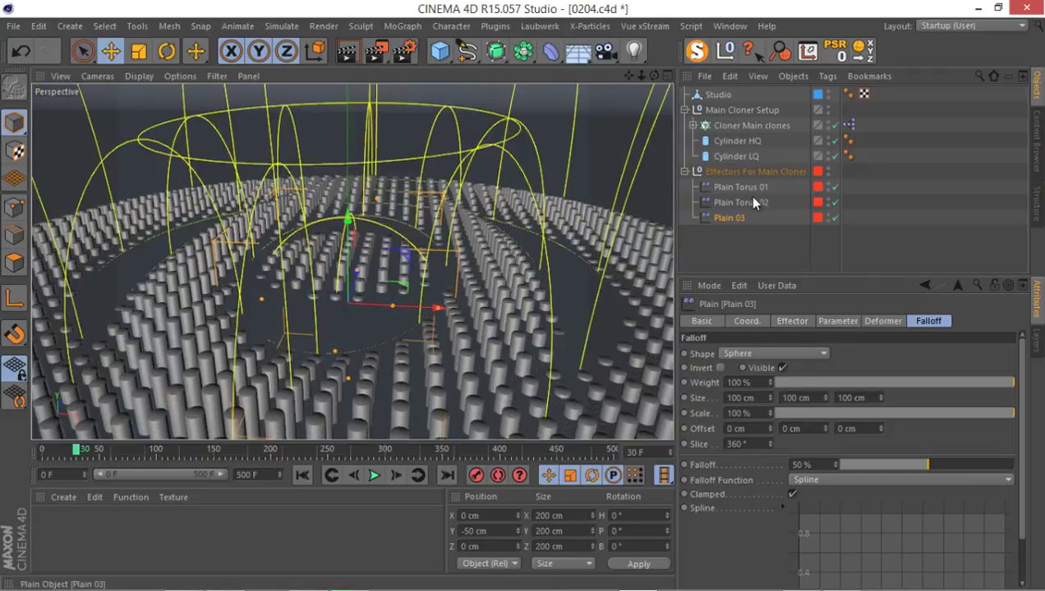
- Change Plain 03's P.Y lift from 20 cm to 10 cm and review its coordinates
{"action": "left_click", "coordinate": [831, 322]}
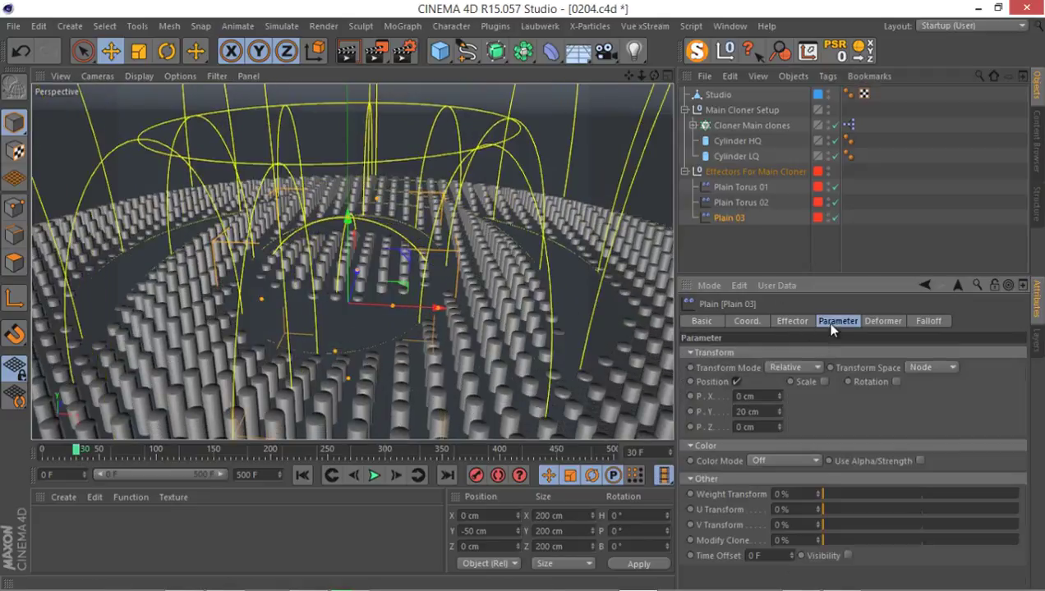
{"action": "left_click", "coordinate": [755, 411]}
{"action": "type", "text": "10"}
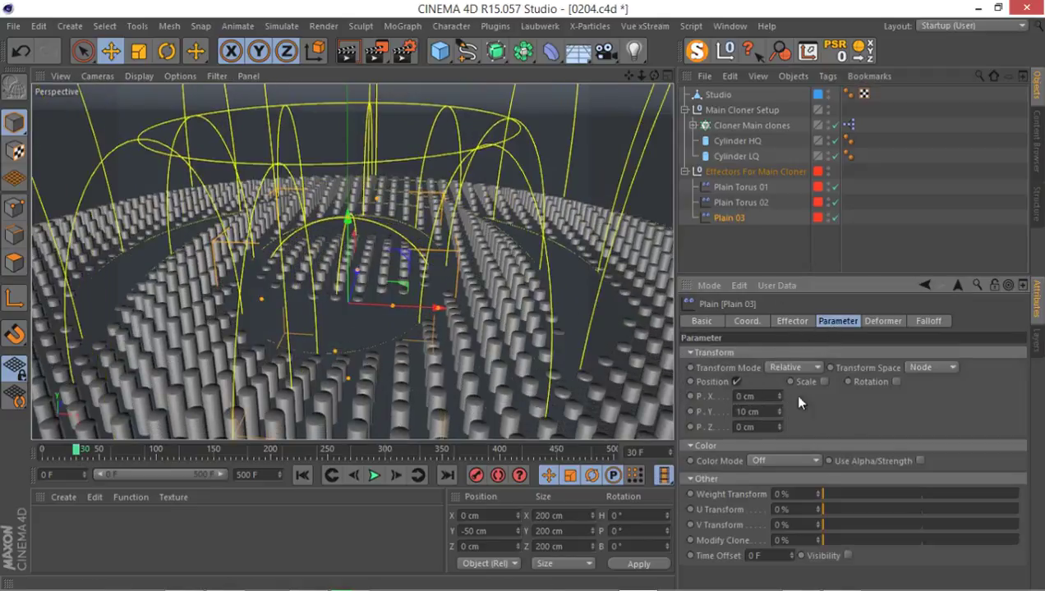
{"action": "key", "text": "Return"}
{"action": "left_click_drag", "start_coordinate": [305, 240], "coordinate": [279, 197], "text": "alt"}
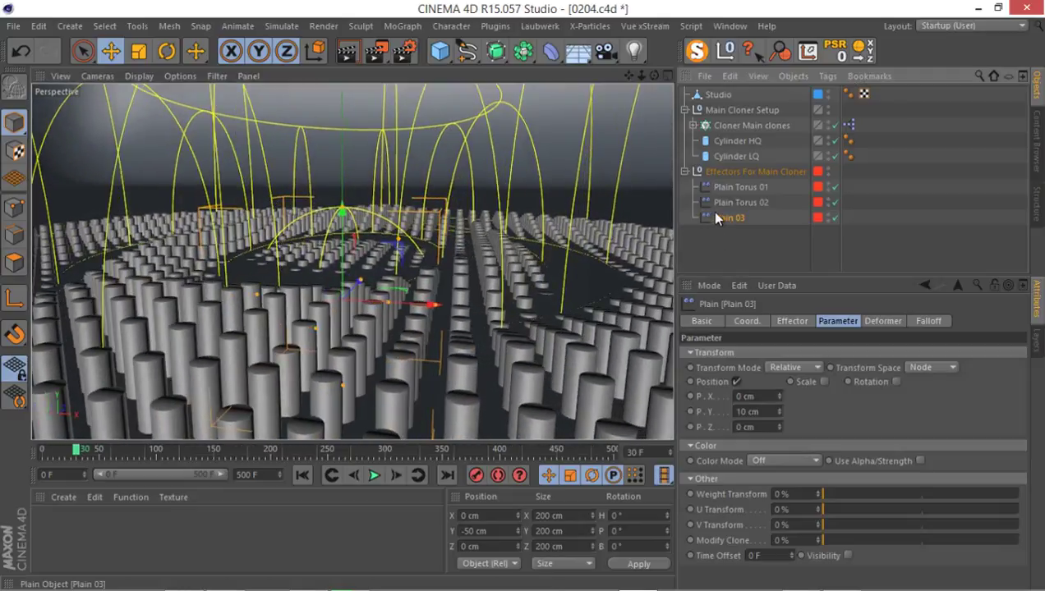
{"action": "left_click", "coordinate": [747, 321]}
{"action": "left_click_drag", "start_coordinate": [296, 267], "coordinate": [322, 280], "text": "alt"}
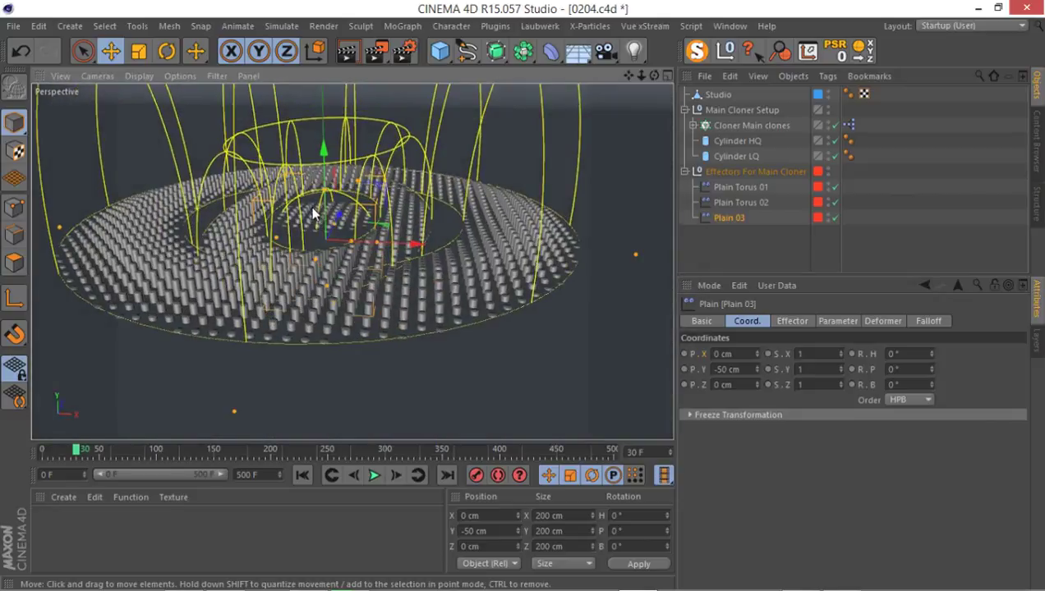
{"action": "left_click_drag", "start_coordinate": [246, 213], "coordinate": [123, 248], "text": "alt"}
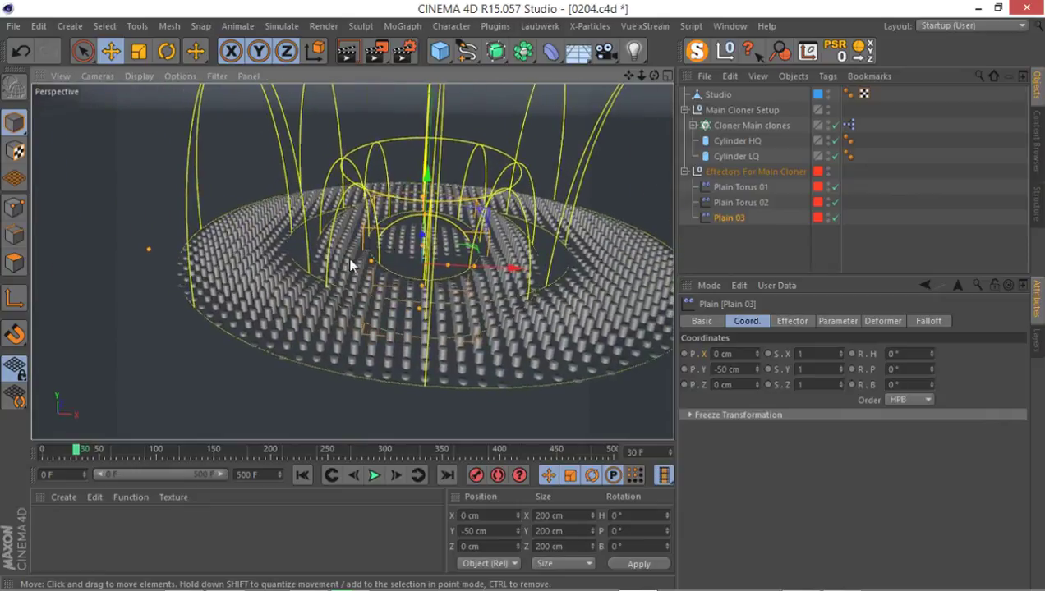
{"action": "left_click_drag", "start_coordinate": [472, 274], "coordinate": [369, 267], "text": "alt"}
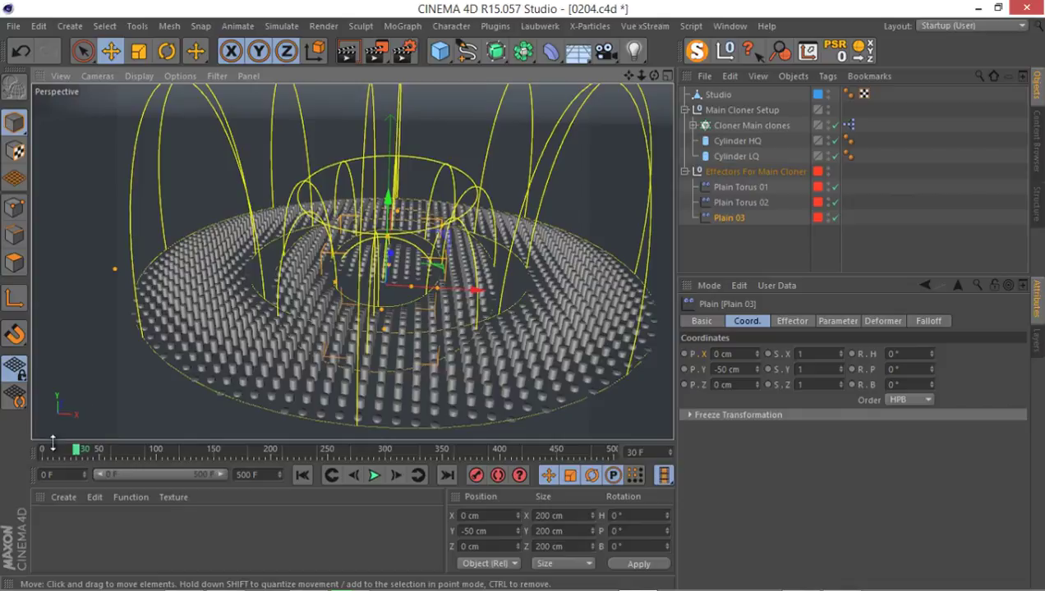
- Keyframe Plain 03's X position at frame 0, then slide it along X at about frame 47
{"action": "left_click_drag", "start_coordinate": [53, 444], "coordinate": [41, 450]}
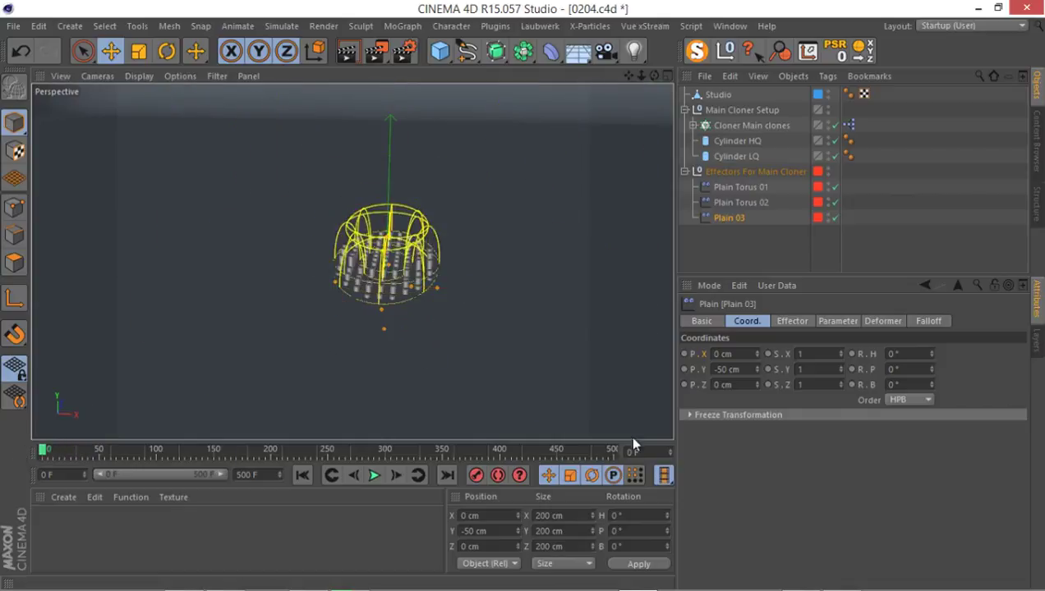
{"action": "left_click", "coordinate": [684, 354], "text": "ctrl"}
{"action": "left_click_drag", "start_coordinate": [79, 447], "coordinate": [118, 452]}
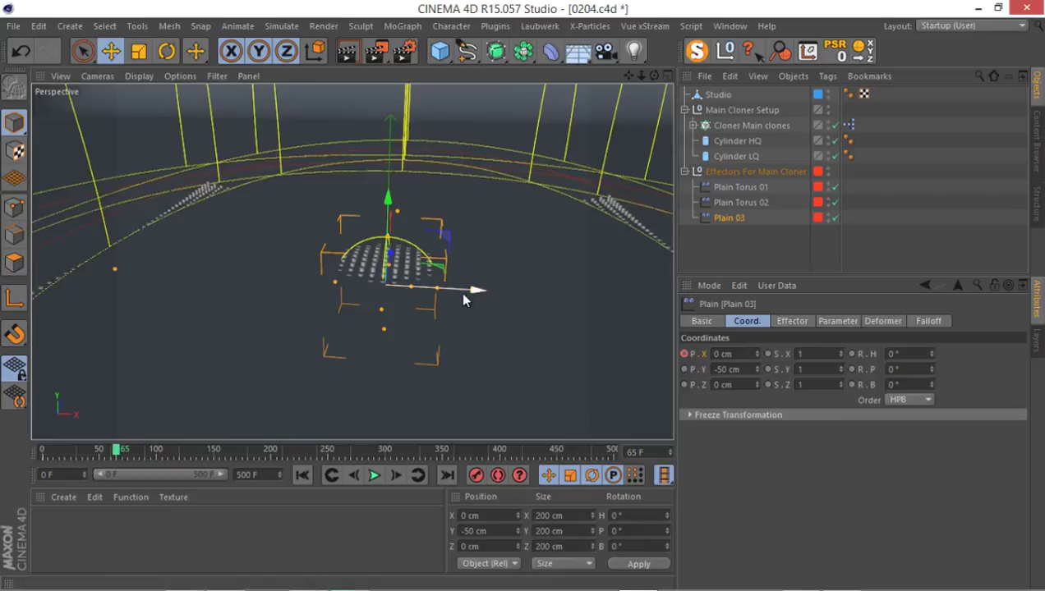
{"action": "left_click_drag", "start_coordinate": [461, 291], "coordinate": [132, 265]}
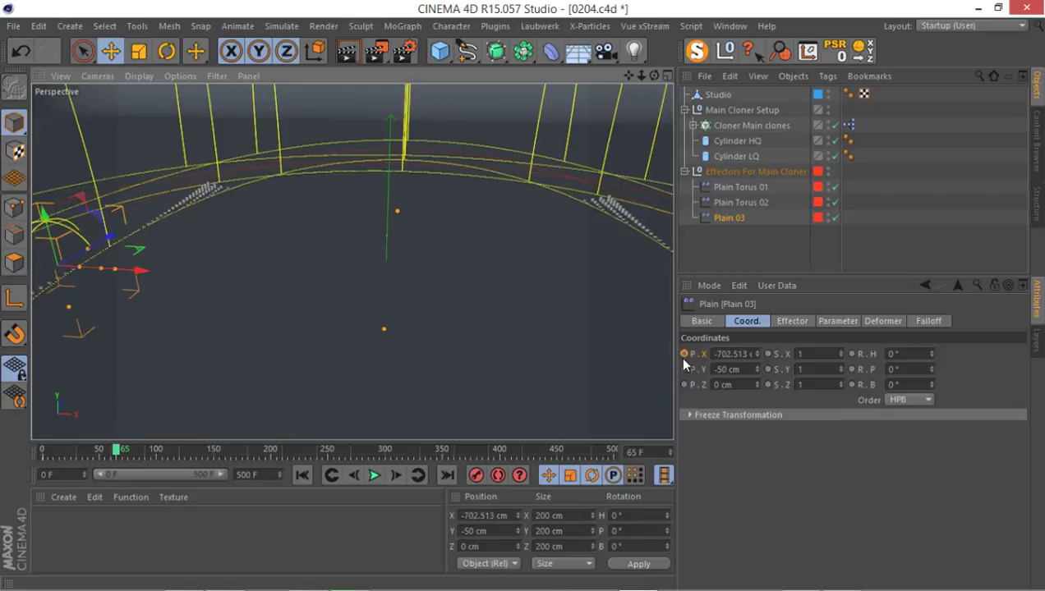
{"action": "mouse_move", "coordinate": [120, 444]}
{"action": "left_mouse_down"}
{"action": "mouse_move", "coordinate": [75, 450]}
{"action": "mouse_move", "coordinate": [96, 457]}
{"action": "mouse_move", "coordinate": [87, 451]}
{"action": "left_mouse_up"}
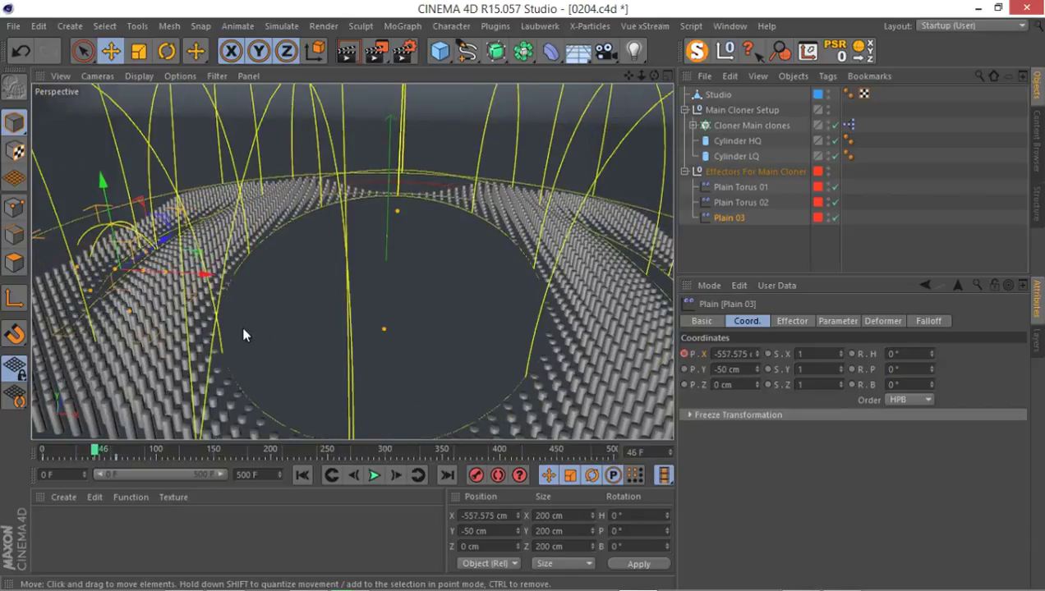
{"action": "left_click_drag", "start_coordinate": [148, 267], "coordinate": [297, 326], "text": "alt"}
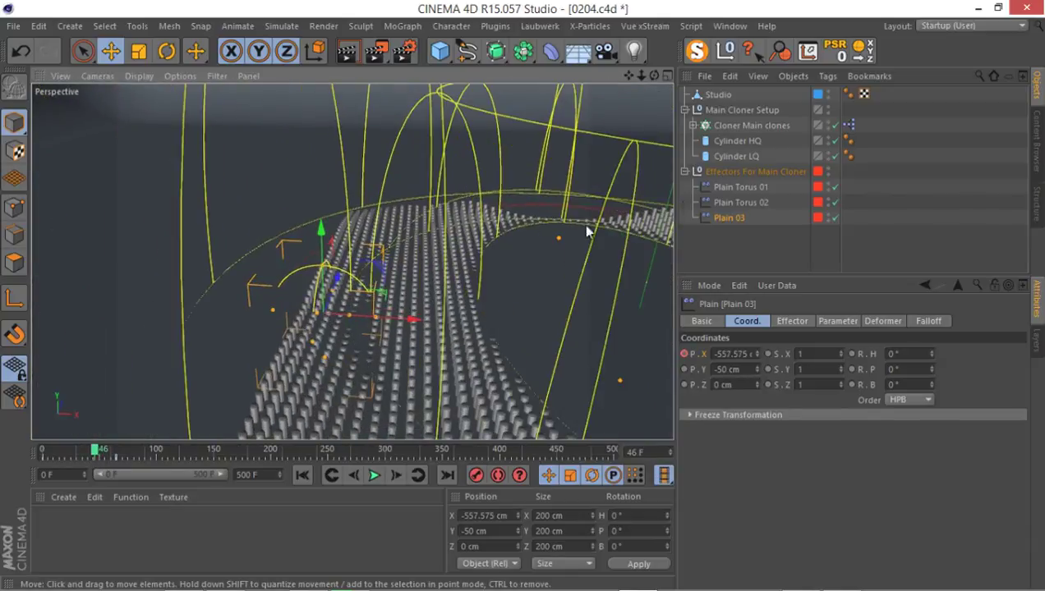
- Hide the yellow effector guide arcs and scrub to frame 33 to check the wave
{"action": "left_click", "coordinate": [829, 185]}
{"action": "left_click", "coordinate": [828, 216]}
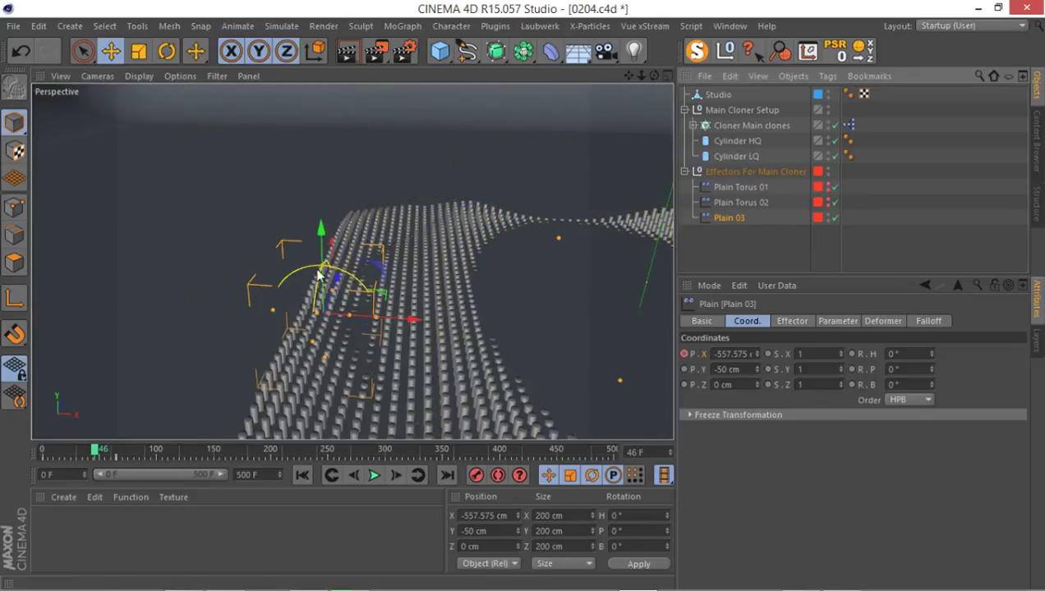
{"action": "left_click_drag", "start_coordinate": [317, 273], "coordinate": [303, 247], "text": "alt"}
{"action": "left_click_drag", "start_coordinate": [96, 451], "coordinate": [80, 451]}
{"action": "left_click_drag", "start_coordinate": [466, 345], "coordinate": [259, 309], "text": "alt"}
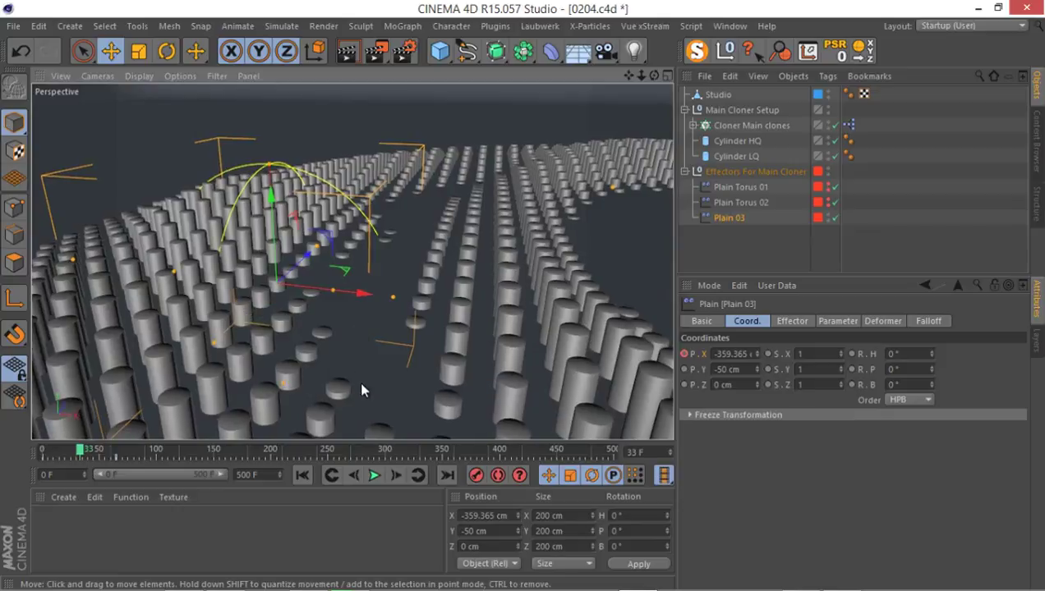
- Set the animation length to 110 frames and move Plain 03's end key to frame 77
{"action": "left_click", "coordinate": [116, 458]}
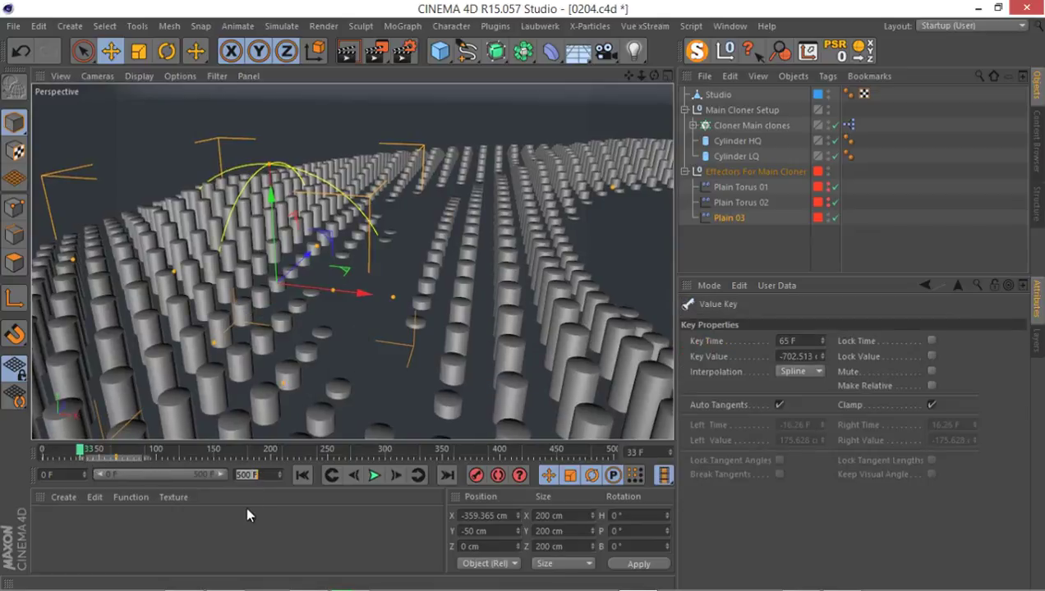
{"action": "type", "text": "110"}
{"action": "key", "text": "Return"}
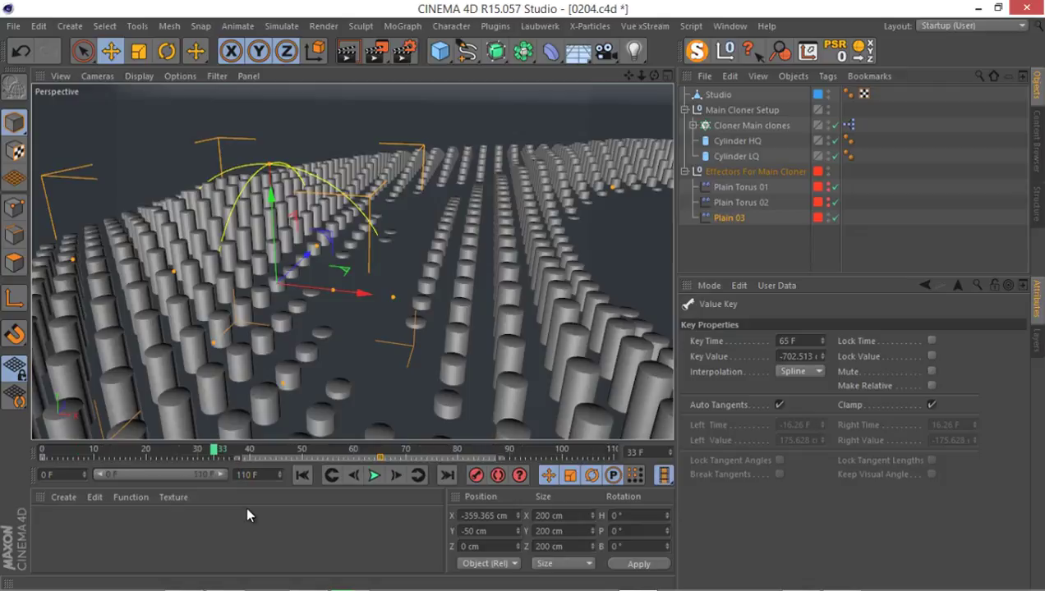
{"action": "mouse_move", "coordinate": [335, 450]}
{"action": "left_mouse_down"}
{"action": "mouse_move", "coordinate": [373, 447]}
{"action": "mouse_move", "coordinate": [229, 452]}
{"action": "left_mouse_up"}
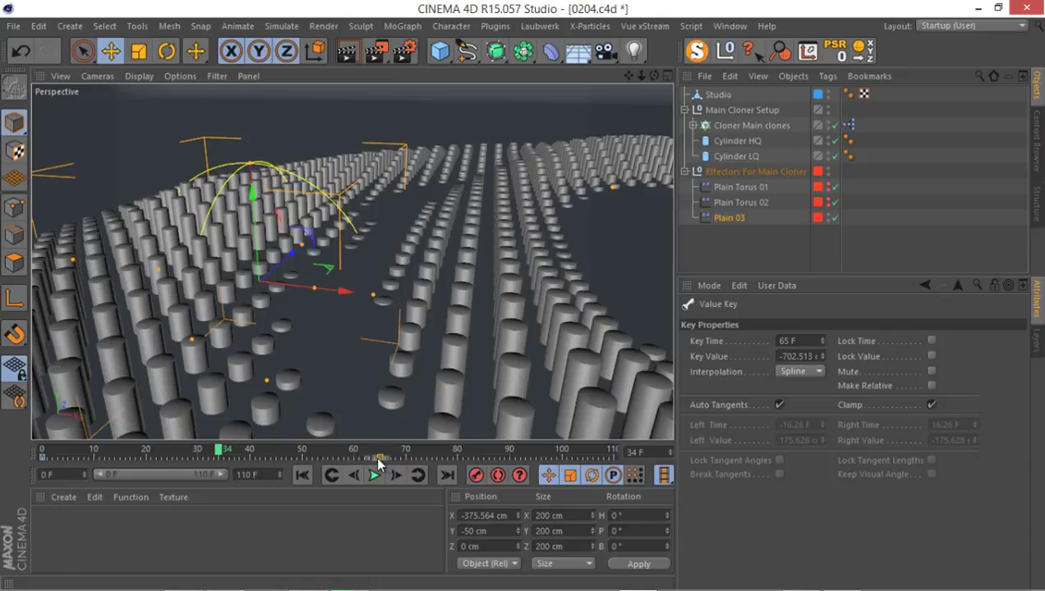
{"action": "left_click_drag", "start_coordinate": [375, 458], "coordinate": [438, 458]}
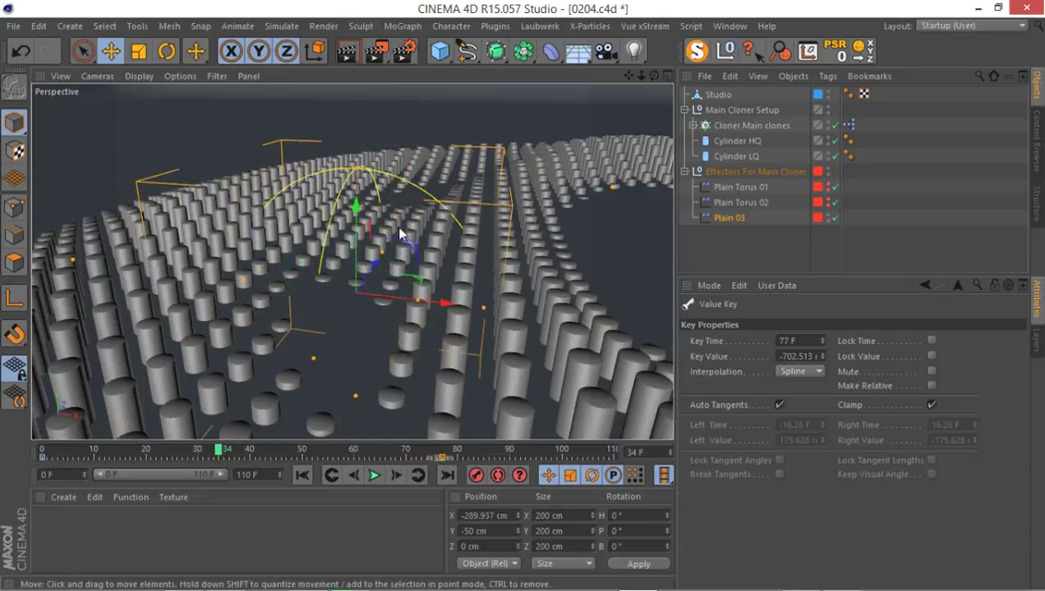
{"action": "left_click_drag", "start_coordinate": [383, 246], "coordinate": [320, 347], "text": "alt"}
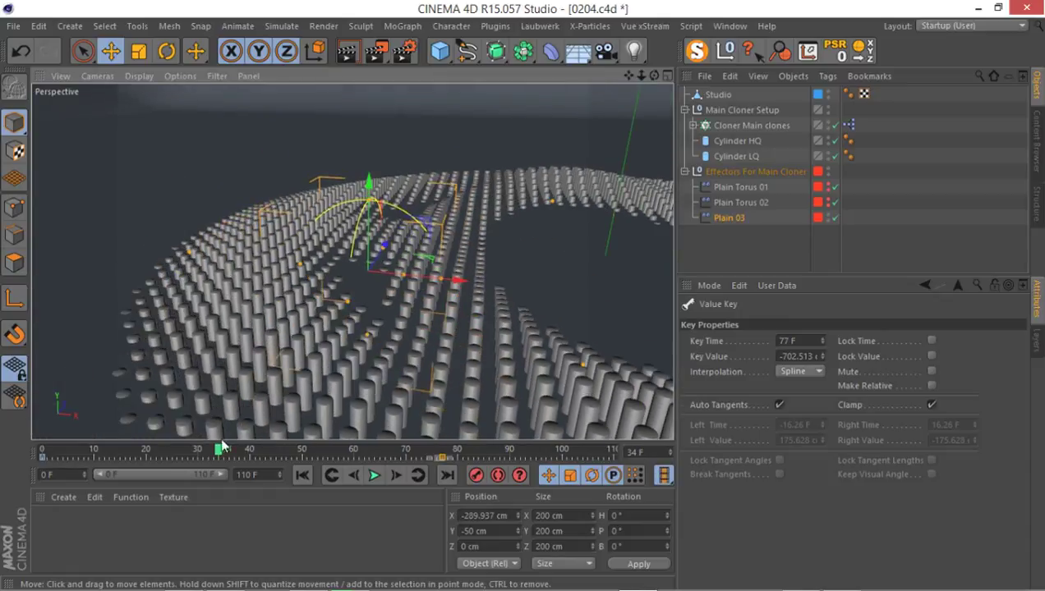
{"action": "mouse_move", "coordinate": [214, 448]}
{"action": "left_mouse_down"}
{"action": "mouse_move", "coordinate": [112, 447]}
{"action": "mouse_move", "coordinate": [234, 448]}
{"action": "left_mouse_up"}
{"action": "left_click", "coordinate": [732, 216]}
- Stretch Plain 03's sphere falloff to 163 cm on Z and duplicate the effector
{"action": "left_click", "coordinate": [927, 321]}
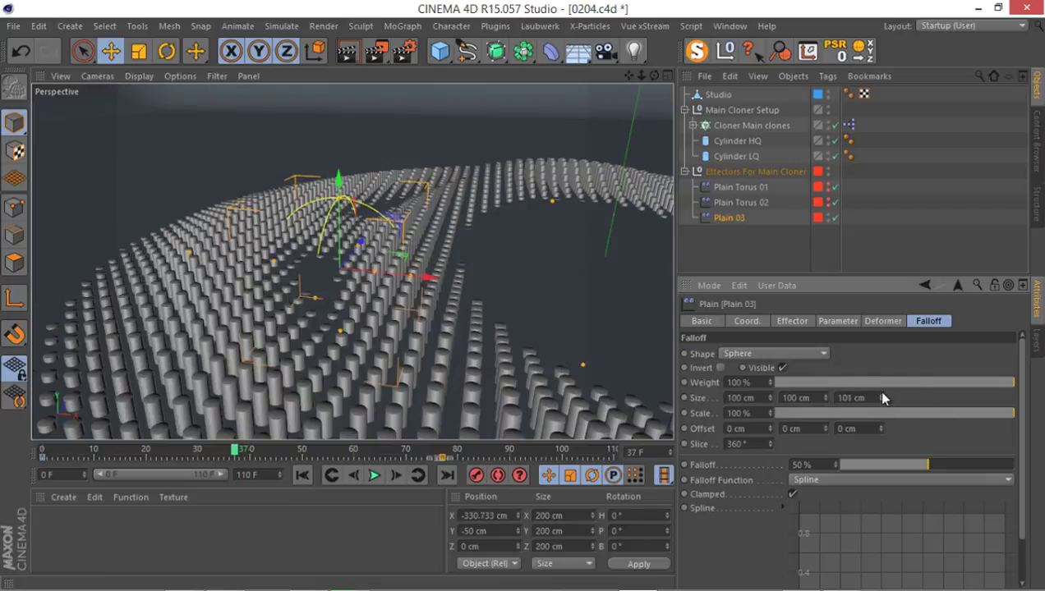
{"action": "left_click_drag", "start_coordinate": [881, 397], "coordinate": [878, 402]}
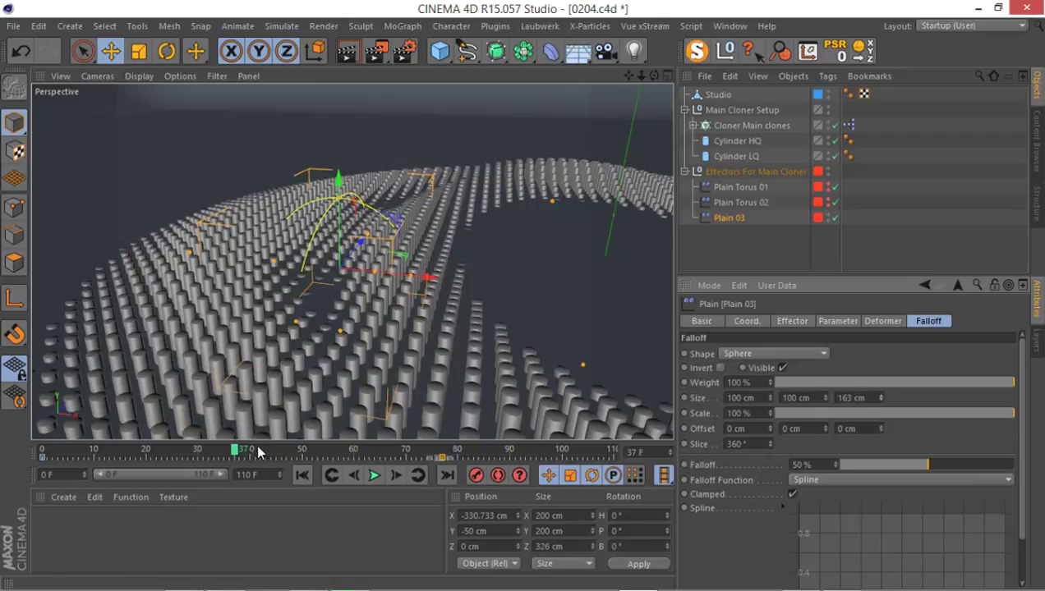
{"action": "left_click_drag", "start_coordinate": [249, 452], "coordinate": [187, 452]}
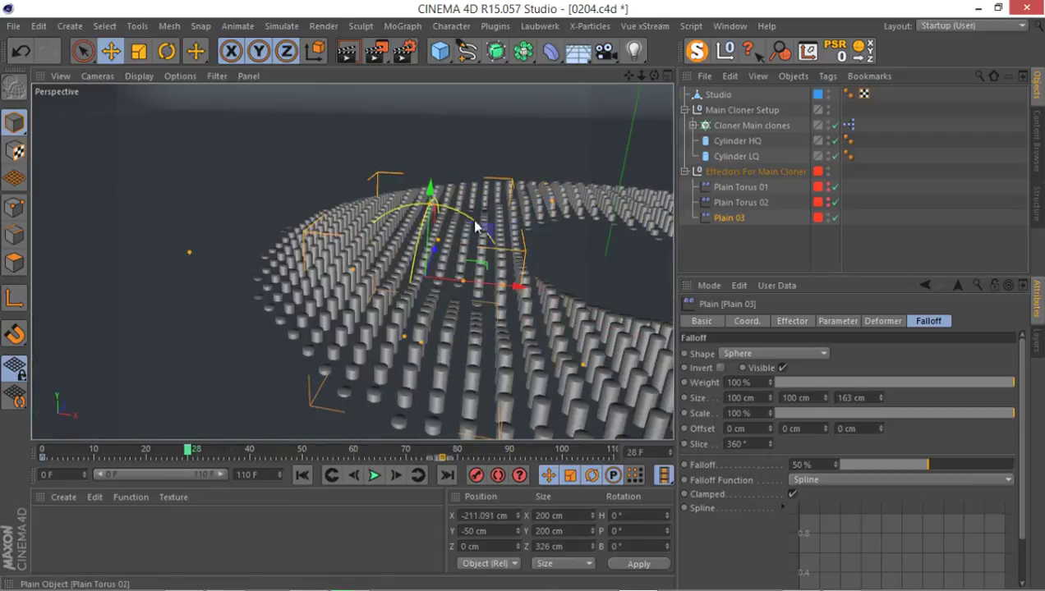
{"action": "left_click_drag", "start_coordinate": [419, 234], "coordinate": [437, 261], "text": "alt"}
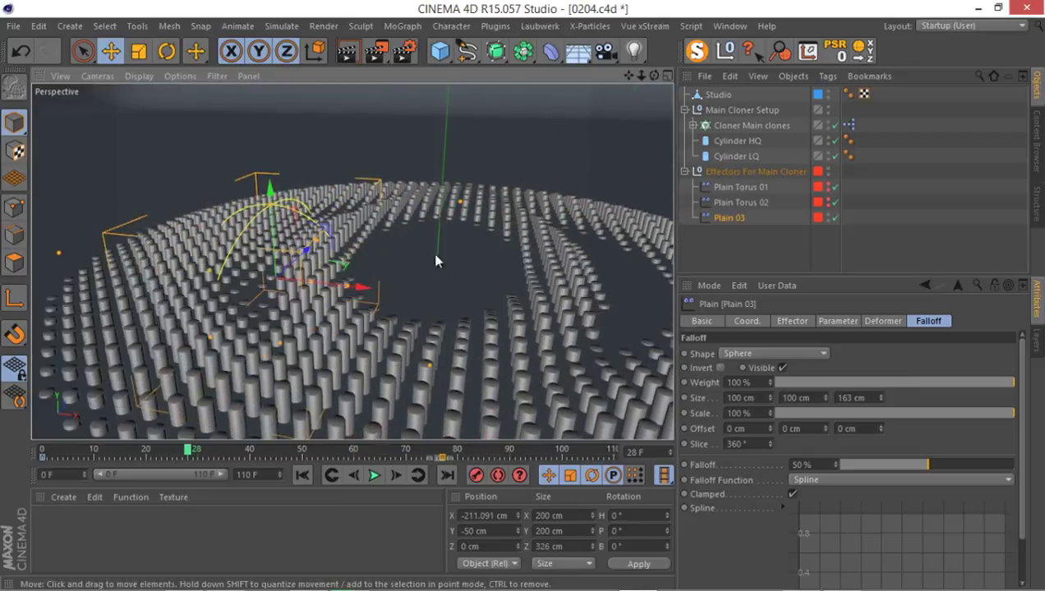
{"action": "left_click_drag", "start_coordinate": [730, 216], "coordinate": [744, 234]}
- Rename the copy Plain 04 and add it to the cloner's Effectors list
{"action": "double_click", "coordinate": [729, 232]}
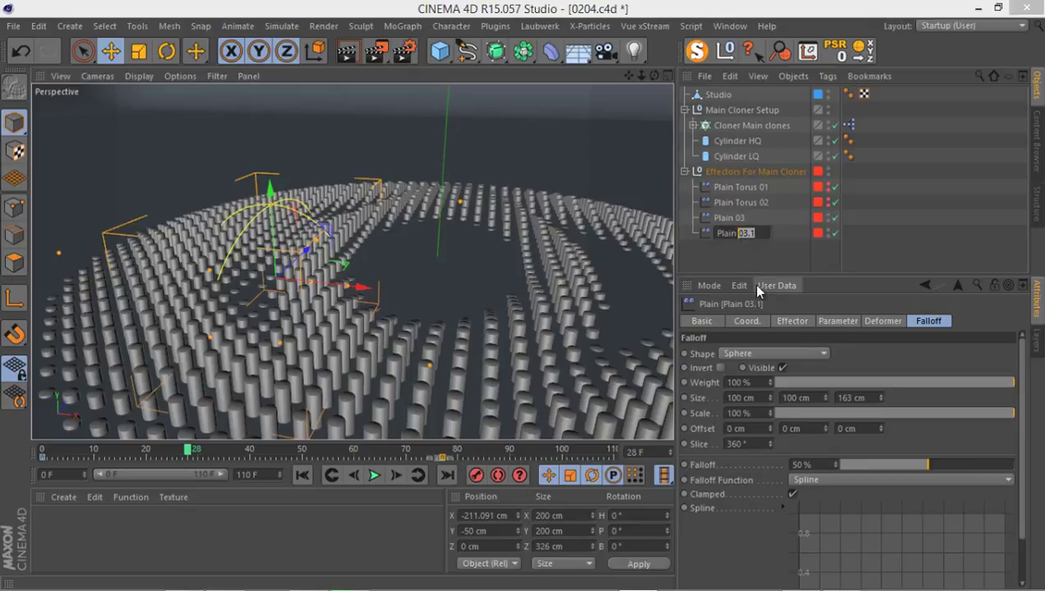
{"action": "type", "text": "04"}
{"action": "key", "text": "Return"}
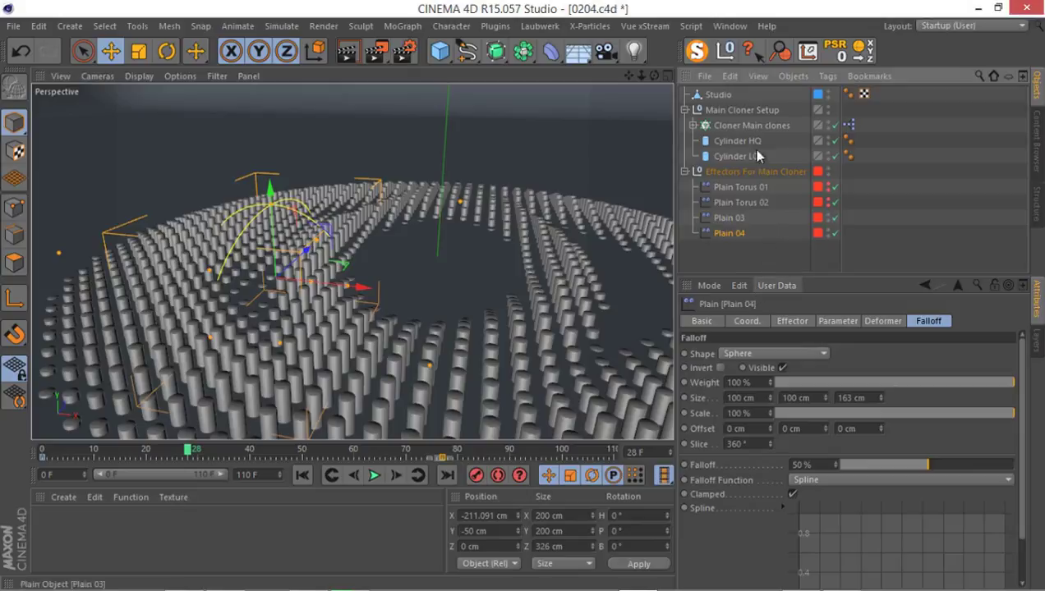
{"action": "left_click", "coordinate": [747, 125]}
{"action": "left_click", "coordinate": [882, 321]}
{"action": "left_click_drag", "start_coordinate": [708, 232], "coordinate": [763, 416]}
- Set Plain 04's frame-77 position key value to 700 cm and preview both effectors
{"action": "left_click", "coordinate": [744, 234]}
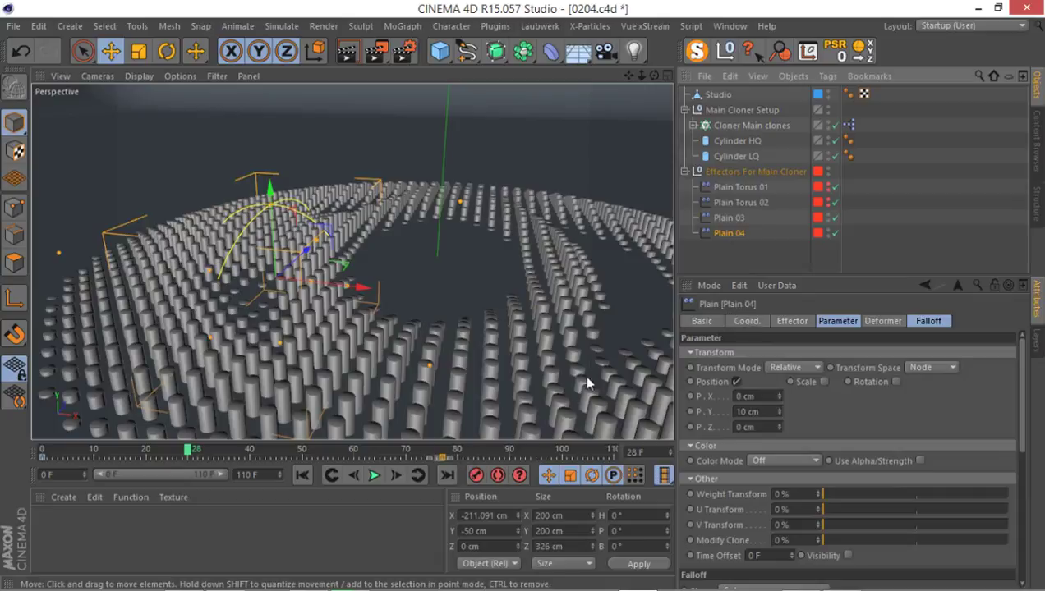
{"action": "left_click", "coordinate": [442, 457]}
{"action": "left_click", "coordinate": [783, 357]}
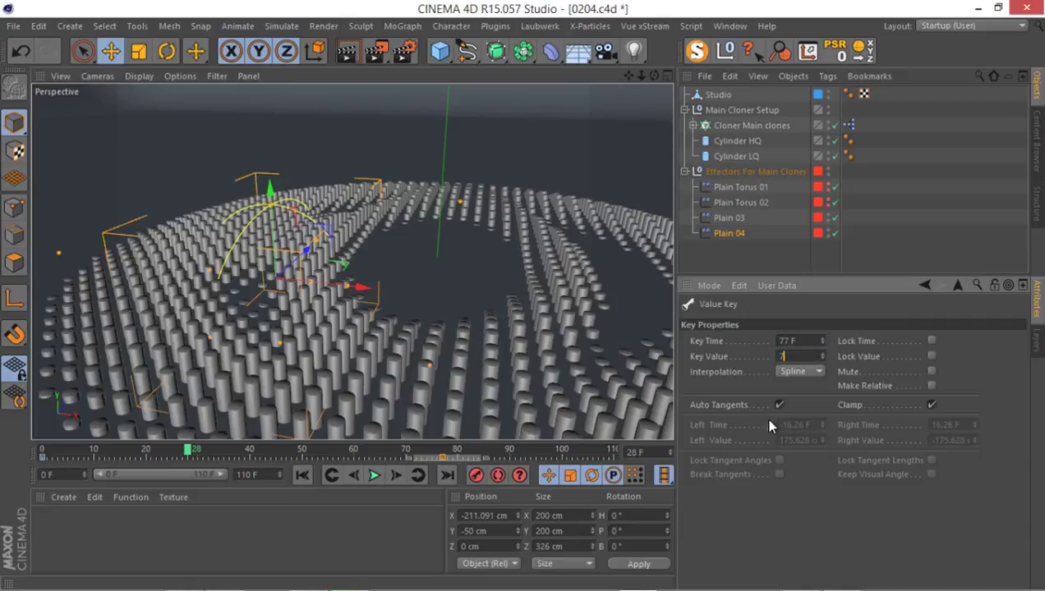
{"action": "key", "text": "Return"}
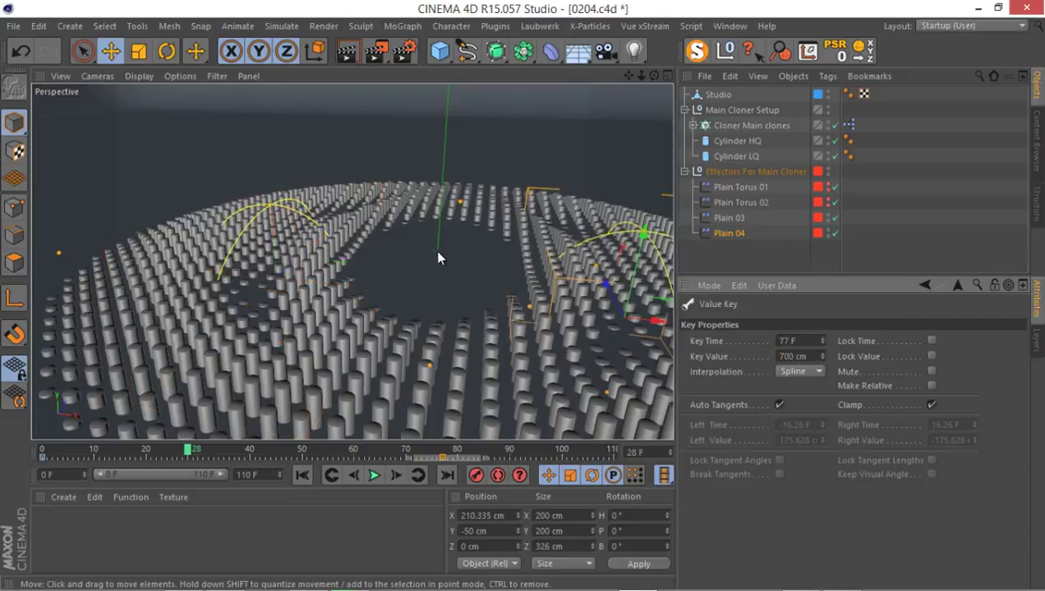
{"action": "left_click_drag", "start_coordinate": [431, 253], "coordinate": [333, 246], "text": "alt"}
{"action": "left_click_drag", "start_coordinate": [188, 451], "coordinate": [167, 484]}
- Set Plain 04's P.Y lift to 15 cm and preview the animation around frame 25
{"action": "scroll", "coordinate": [479, 341], "scroll_direction": "up", "scroll_amount": 2}
{"action": "left_click", "coordinate": [725, 233]}
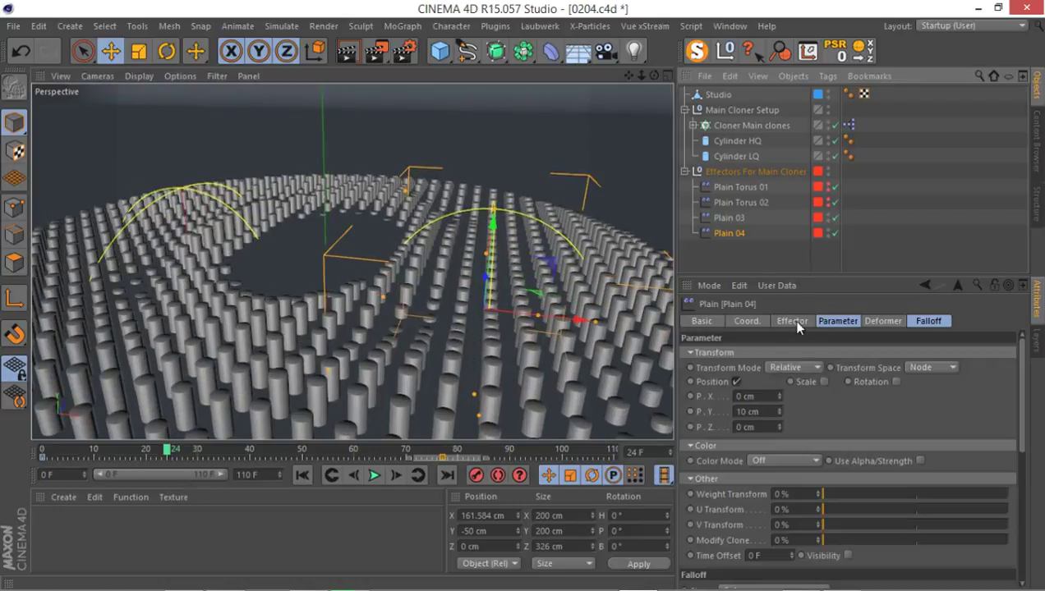
{"action": "left_click", "coordinate": [762, 412]}
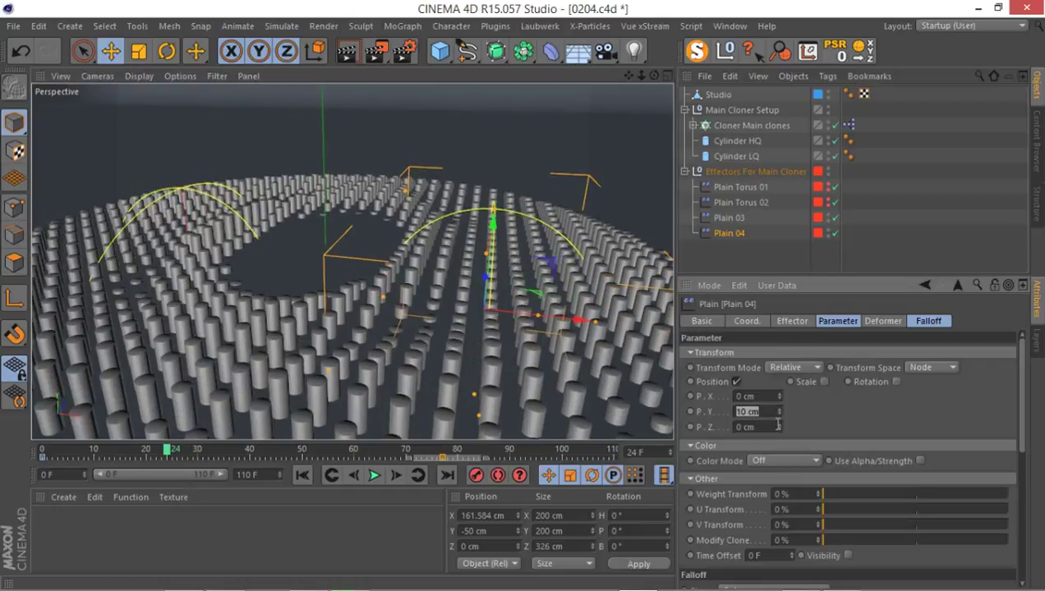
{"action": "type", "text": "15"}
{"action": "key", "text": "Return"}
{"action": "left_click_drag", "start_coordinate": [414, 271], "coordinate": [411, 217], "text": "alt"}
{"action": "left_click_drag", "start_coordinate": [168, 451], "coordinate": [193, 458]}
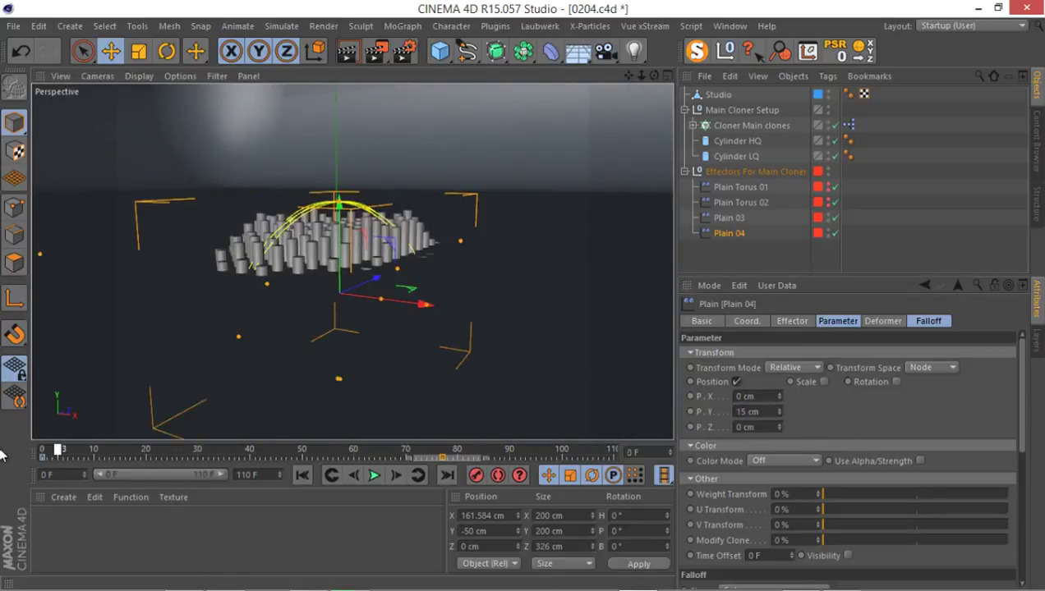
{"action": "left_click_drag", "start_coordinate": [345, 283], "coordinate": [326, 433], "text": "alt"}
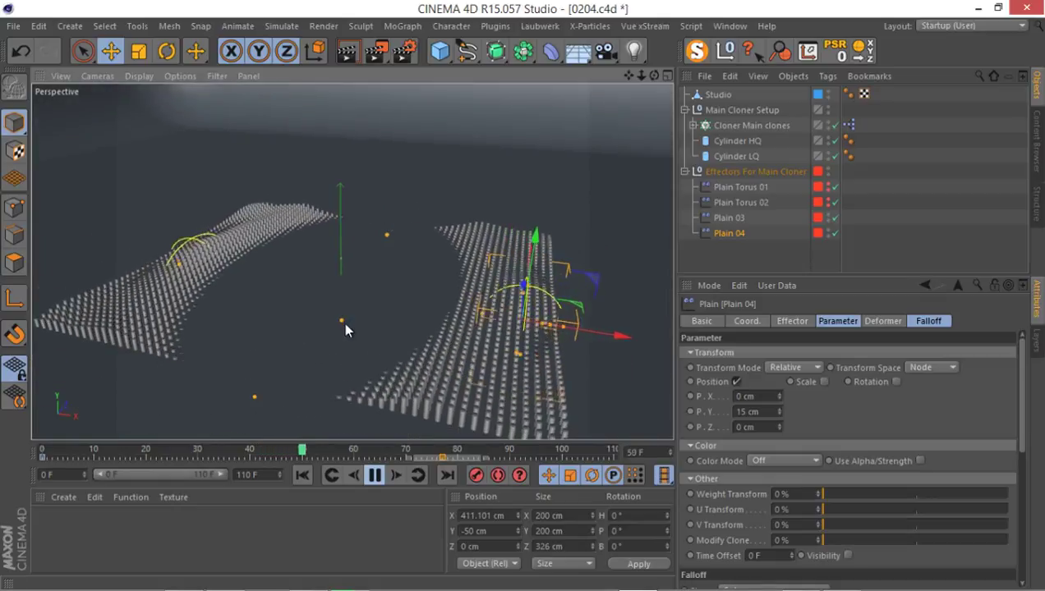
- Play the animation, stop at frame 50, then scrub to frame 40 to watch the ripple
{"action": "left_click", "coordinate": [50, 451]}
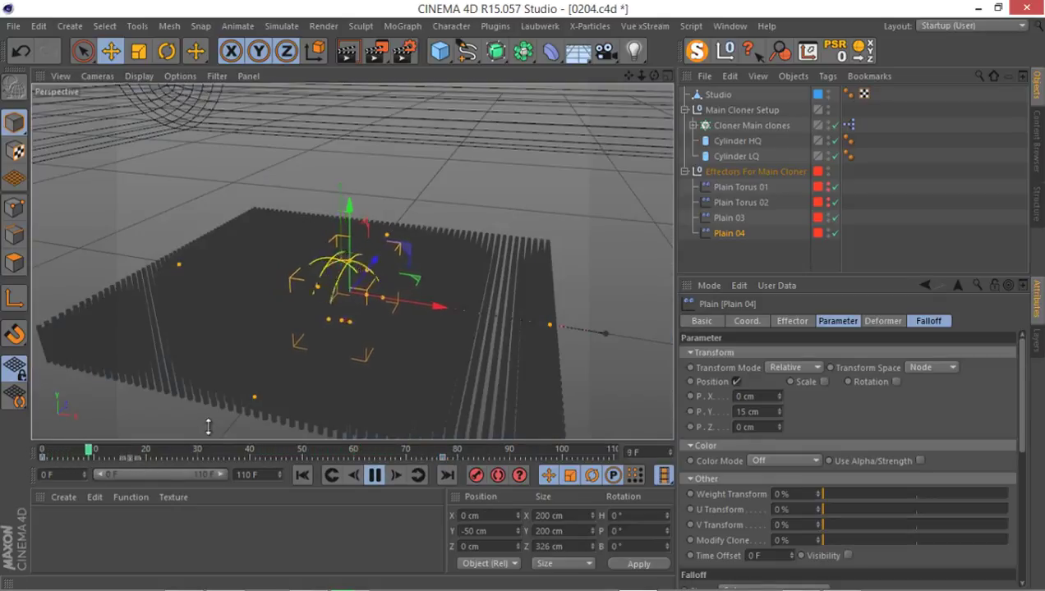
{"action": "left_click", "coordinate": [374, 475]}
{"action": "left_click", "coordinate": [374, 476]}
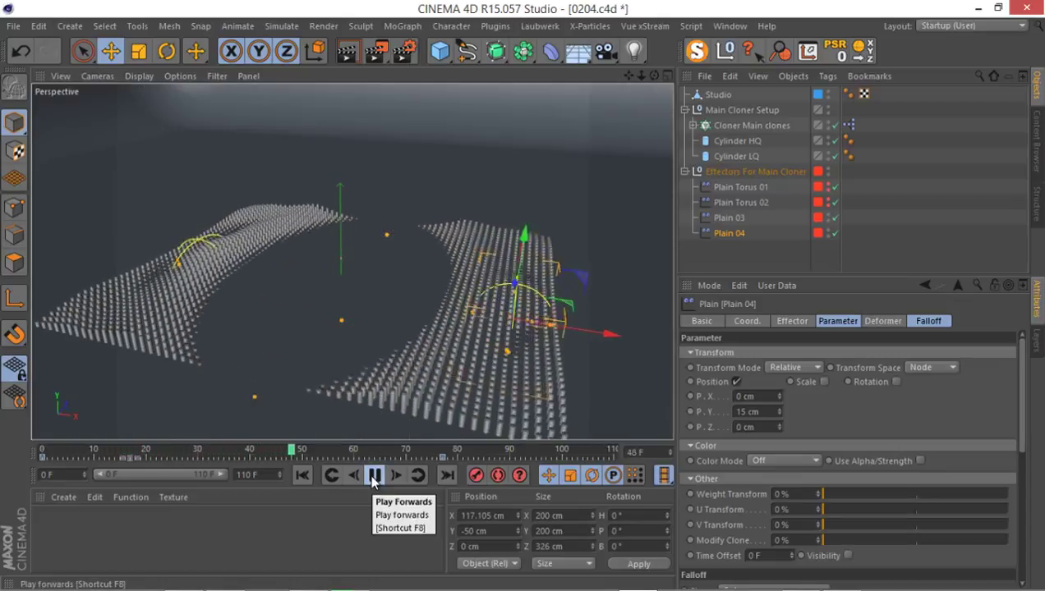
{"action": "left_click", "coordinate": [373, 476]}
{"action": "mouse_move", "coordinate": [345, 388]}
{"action": "left_mouse_down", "text": "alt"}
{"action": "mouse_move", "coordinate": [281, 172]}
{"action": "mouse_move", "coordinate": [362, 283]}
{"action": "mouse_move", "coordinate": [423, 303]}
{"action": "left_mouse_up", "text": "alt"}
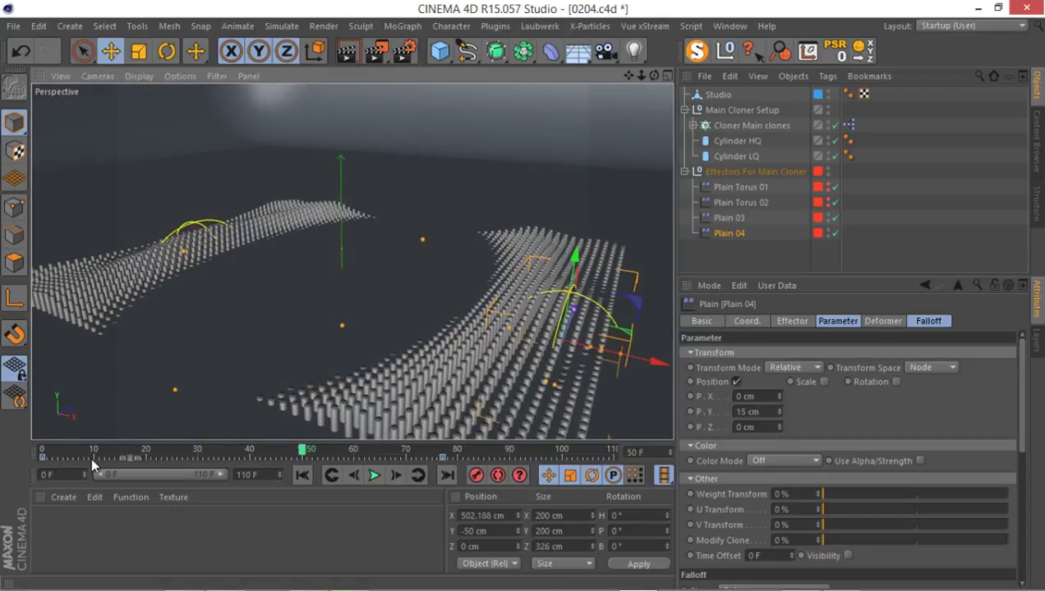
{"action": "mouse_move", "coordinate": [91, 456]}
{"action": "left_mouse_down"}
{"action": "mouse_move", "coordinate": [66, 451]}
{"action": "mouse_move", "coordinate": [188, 454]}
{"action": "mouse_move", "coordinate": [135, 450]}
{"action": "mouse_move", "coordinate": [269, 443]}
{"action": "mouse_move", "coordinate": [186, 436]}
{"action": "mouse_move", "coordinate": [264, 429]}
{"action": "mouse_move", "coordinate": [309, 441]}
{"action": "mouse_move", "coordinate": [205, 443]}
{"action": "mouse_move", "coordinate": [264, 445]}
{"action": "mouse_move", "coordinate": [124, 427]}
{"action": "mouse_move", "coordinate": [284, 442]}
{"action": "mouse_move", "coordinate": [148, 443]}
{"action": "mouse_move", "coordinate": [271, 445]}
{"action": "mouse_move", "coordinate": [176, 426]}
{"action": "left_mouse_up"}
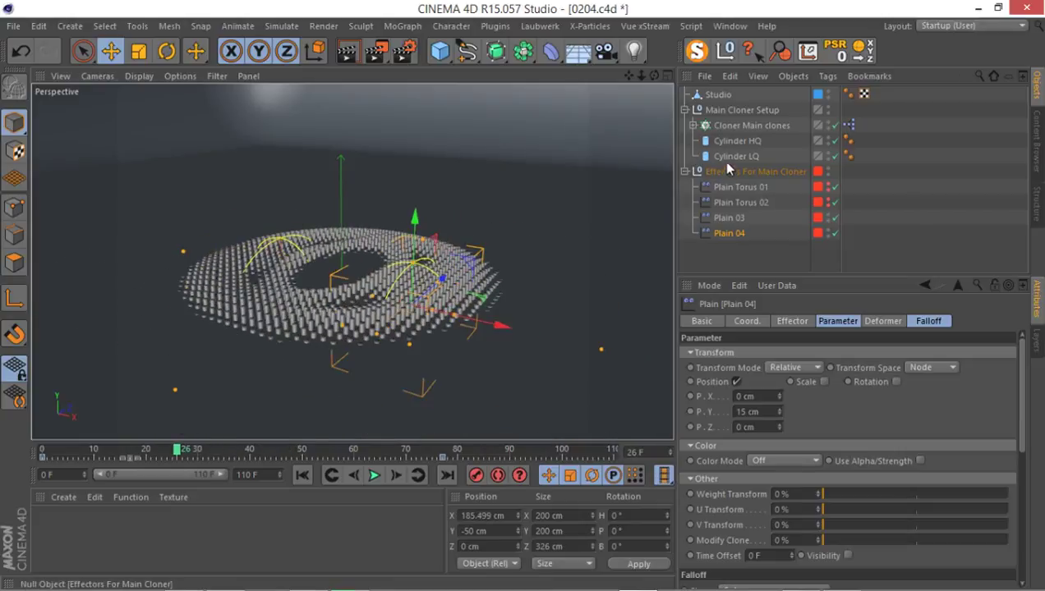
{"action": "left_click_drag", "start_coordinate": [186, 457], "coordinate": [253, 468]}
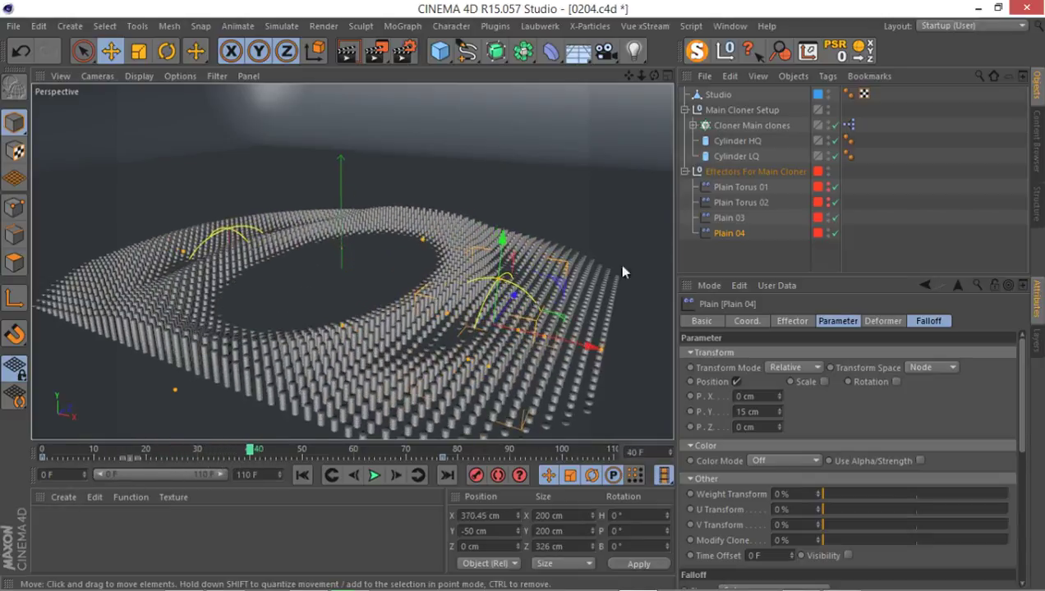
- Add a Delay effector to Cloner Main clones and place it under Plain 04 with the Plain effectors
{"action": "left_click", "coordinate": [413, 29]}
{"action": "left_click", "coordinate": [725, 147]}
{"action": "left_click", "coordinate": [724, 126]}
{"action": "left_click", "coordinate": [403, 26]}
{"action": "mouse_move", "coordinate": [482, 52]}
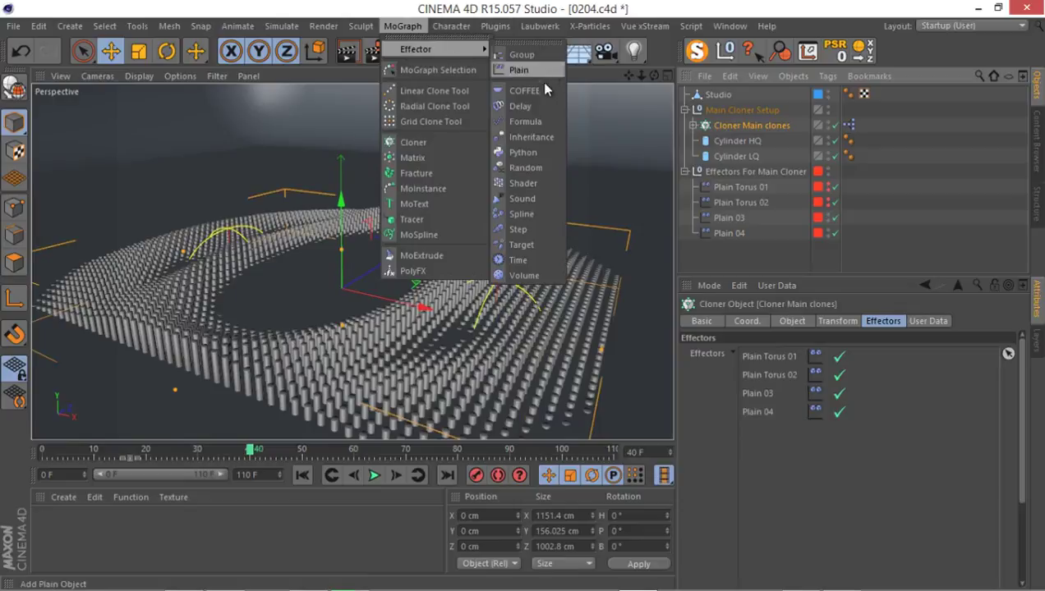
{"action": "left_click", "coordinate": [536, 107]}
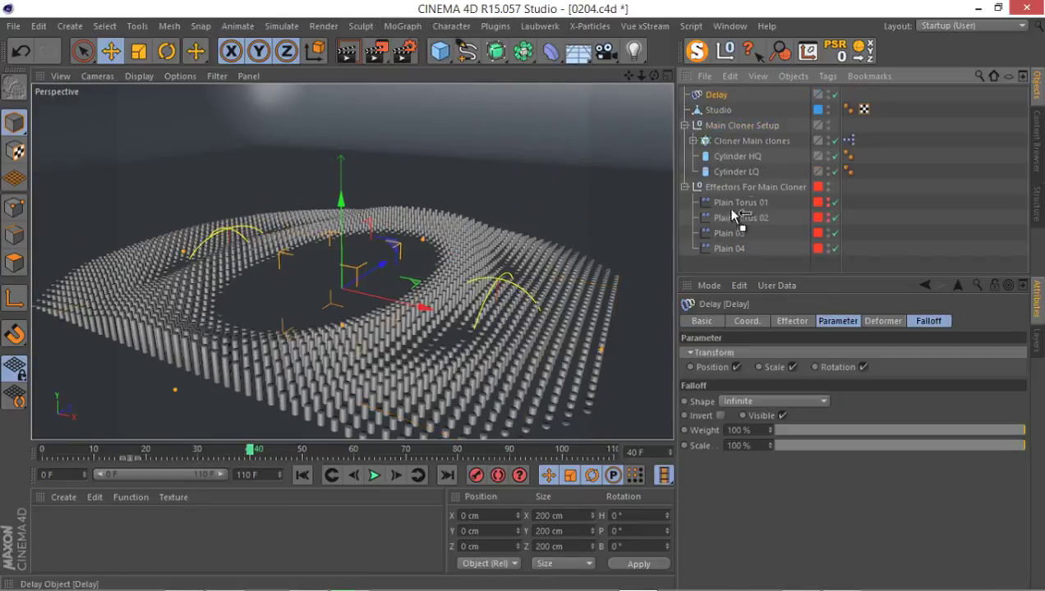
{"action": "left_click_drag", "start_coordinate": [736, 261], "coordinate": [719, 245]}
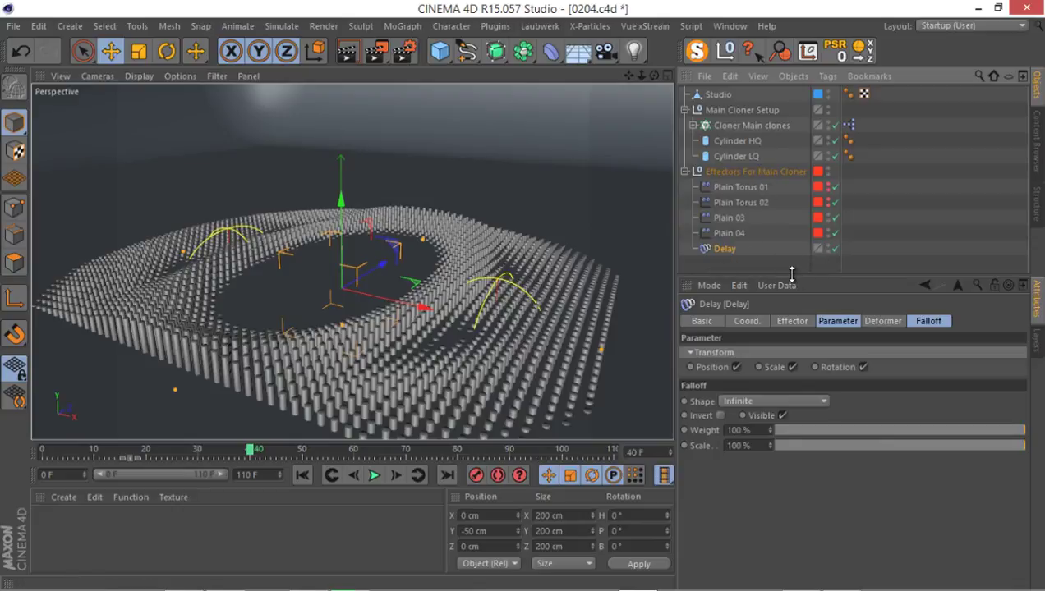
{"action": "left_click_drag", "start_coordinate": [791, 274], "coordinate": [785, 425]}
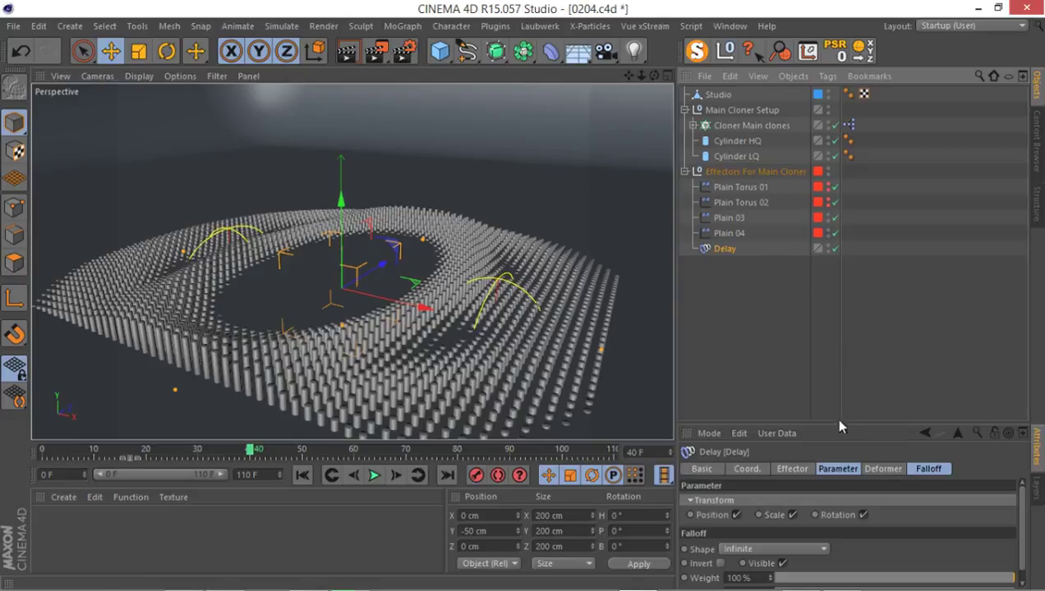
- Set the Delay effector to Spring mode with 71% strength, then rewind to frame 0
{"action": "left_click_drag", "start_coordinate": [840, 411], "coordinate": [822, 289]}
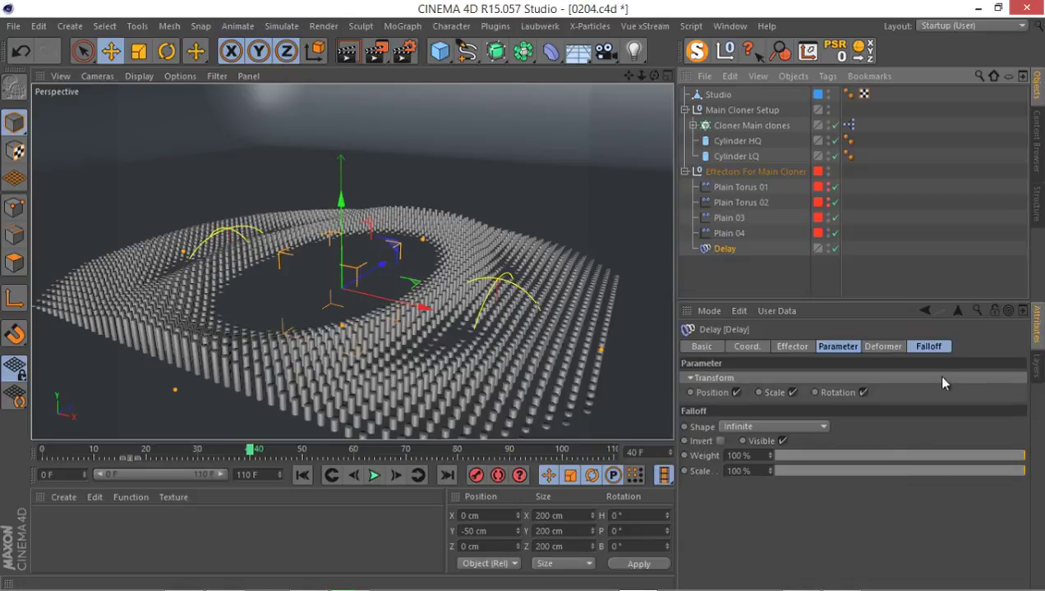
{"action": "left_click", "coordinate": [883, 347]}
{"action": "left_click", "coordinate": [838, 349]}
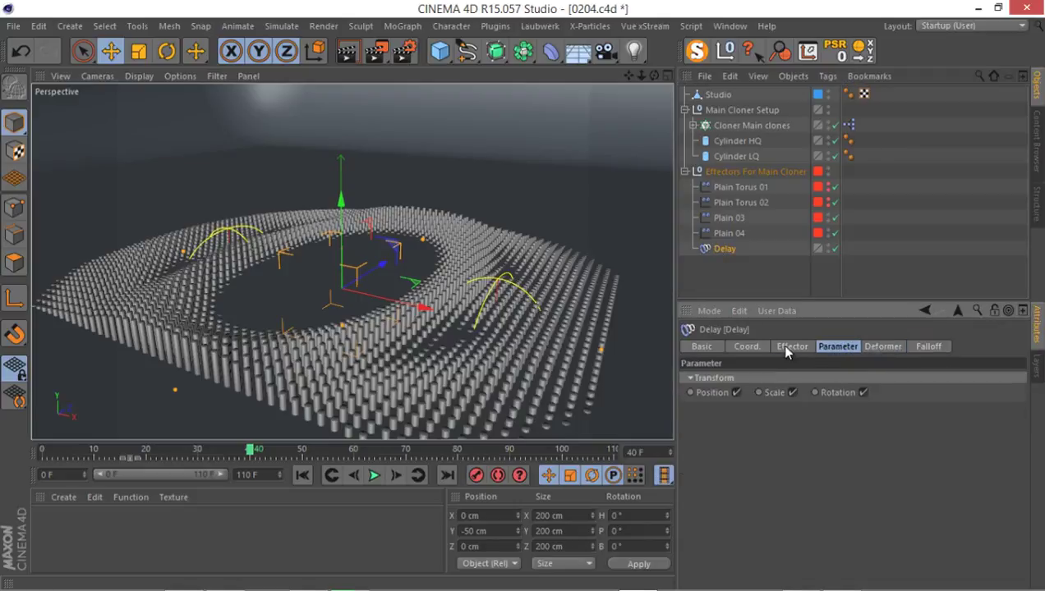
{"action": "left_click", "coordinate": [790, 346]}
{"action": "left_click", "coordinate": [778, 417]}
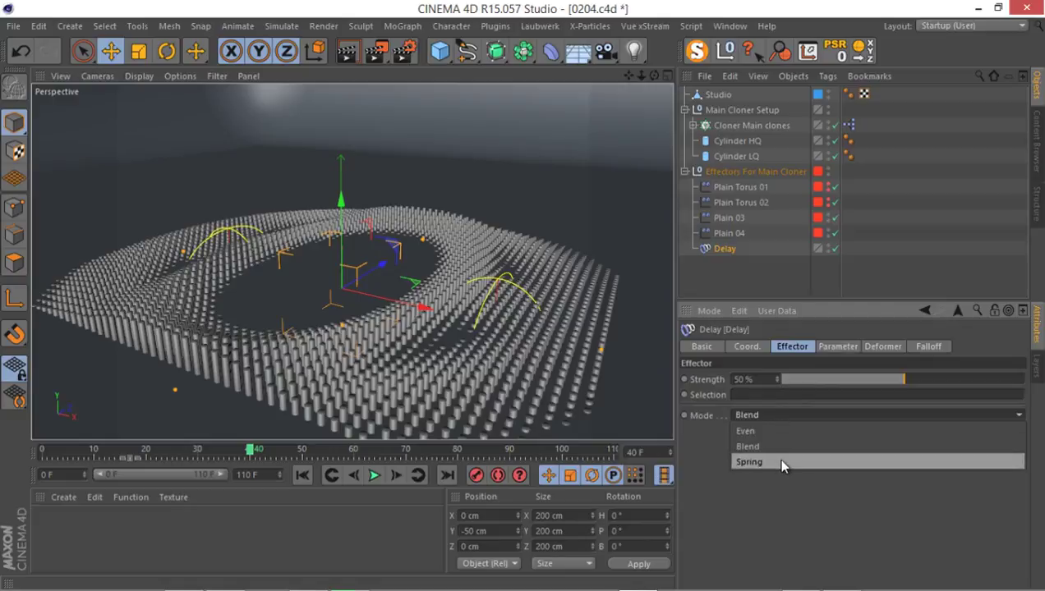
{"action": "left_click", "coordinate": [781, 465]}
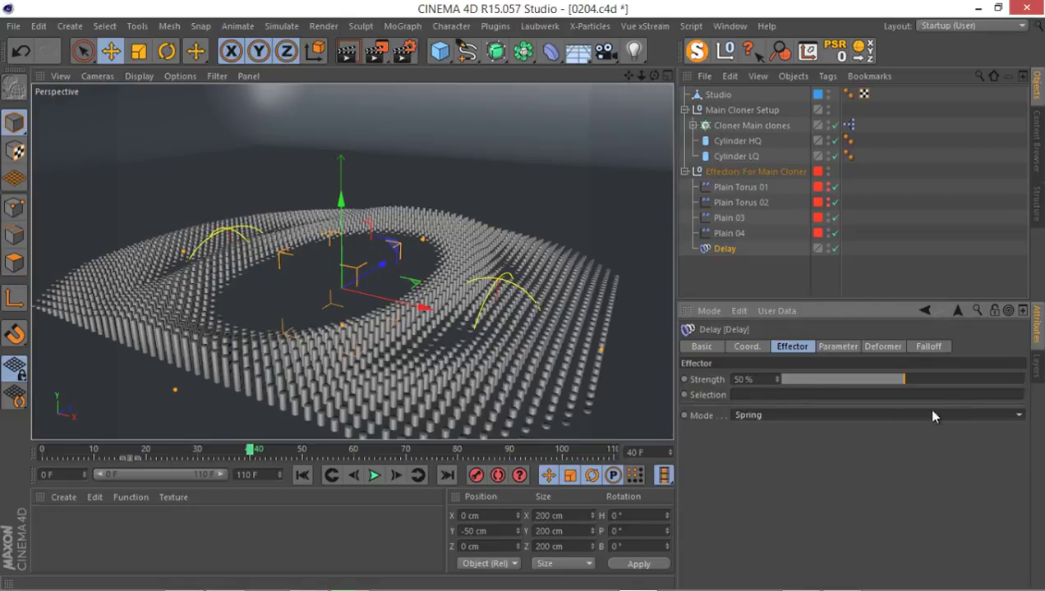
{"action": "left_click_drag", "start_coordinate": [954, 380], "coordinate": [948, 375]}
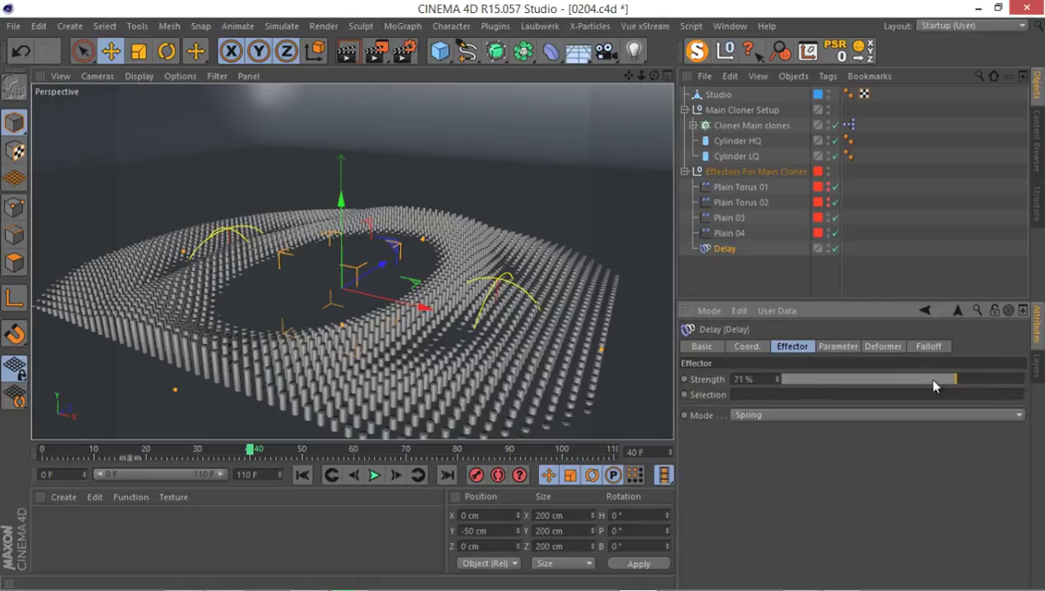
{"action": "left_click", "coordinate": [301, 475]}
- Tick the Proxy user-data option on Cloner Main clones and start playback
{"action": "left_click", "coordinate": [748, 126]}
{"action": "left_click", "coordinate": [926, 347]}
{"action": "left_click", "coordinate": [719, 409]}
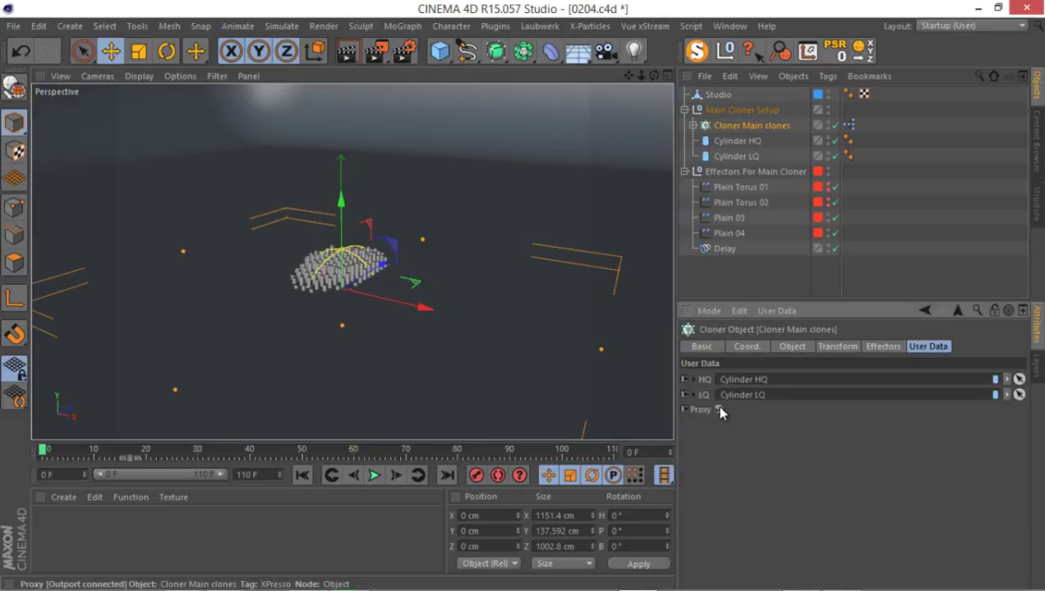
{"action": "left_click", "coordinate": [374, 476]}
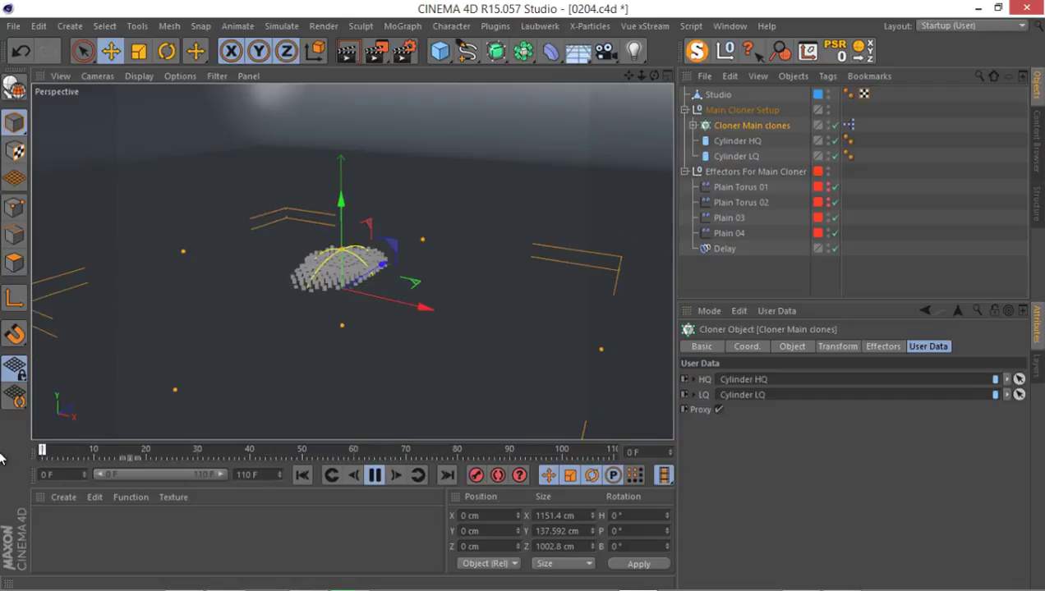
- Raise the Delay strength to 89%, replay from the start and render frame 71
{"action": "left_click", "coordinate": [375, 476]}
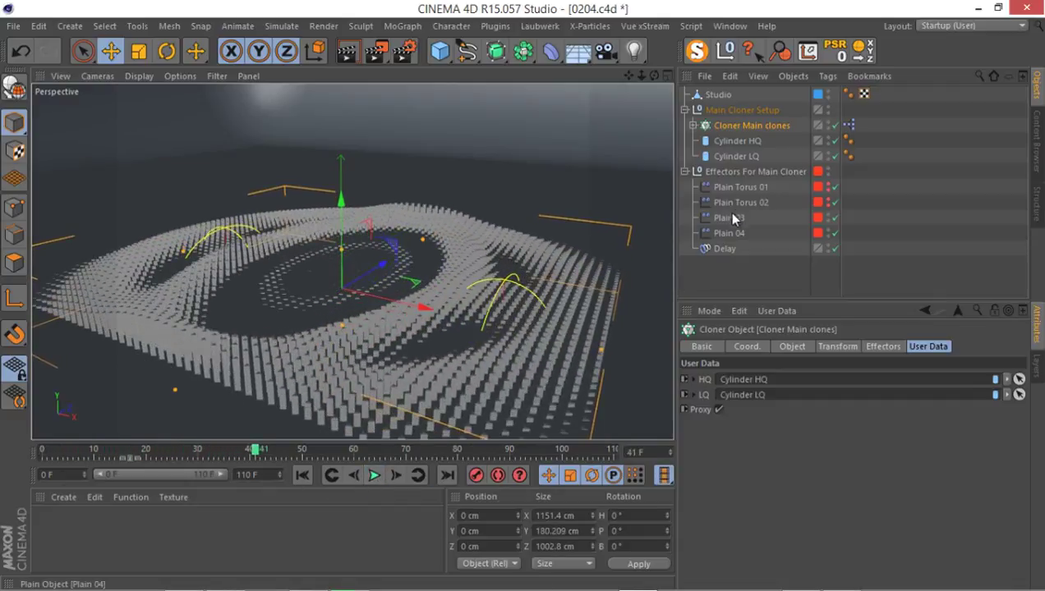
{"action": "left_click", "coordinate": [724, 249]}
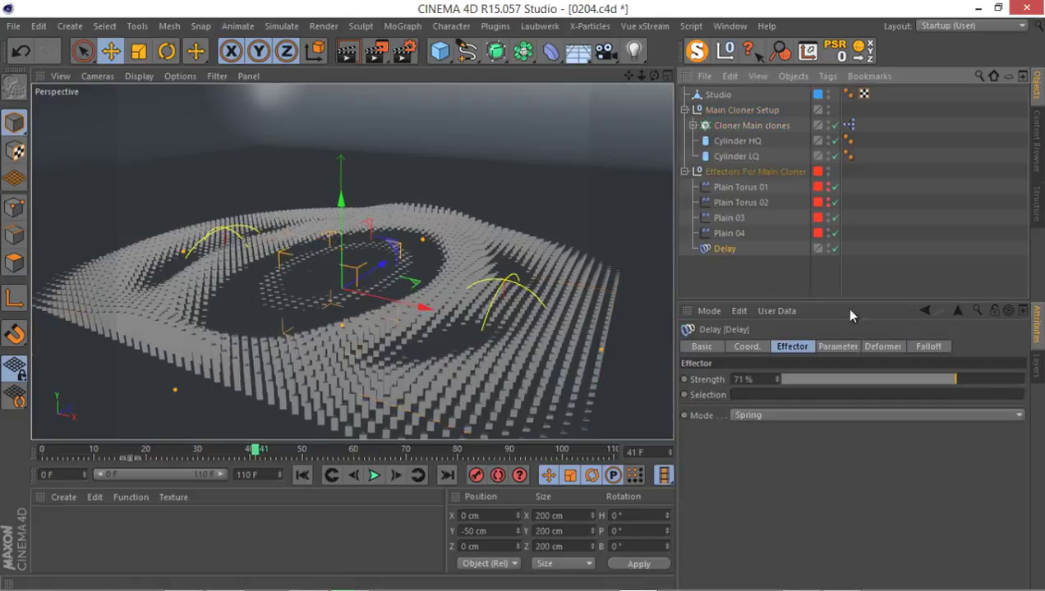
{"action": "left_click", "coordinate": [986, 380]}
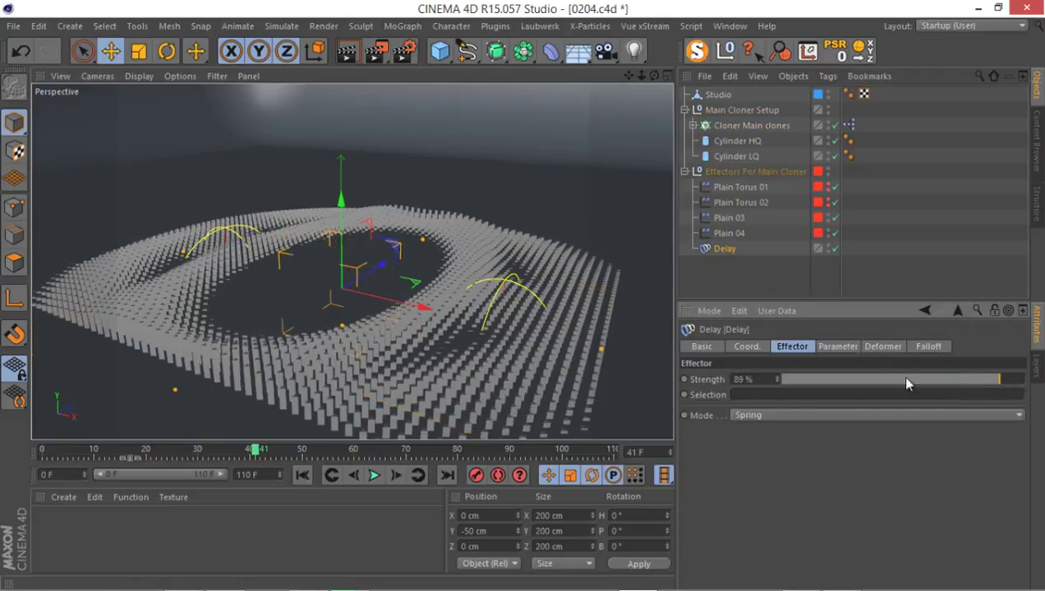
{"action": "left_click", "coordinate": [303, 476]}
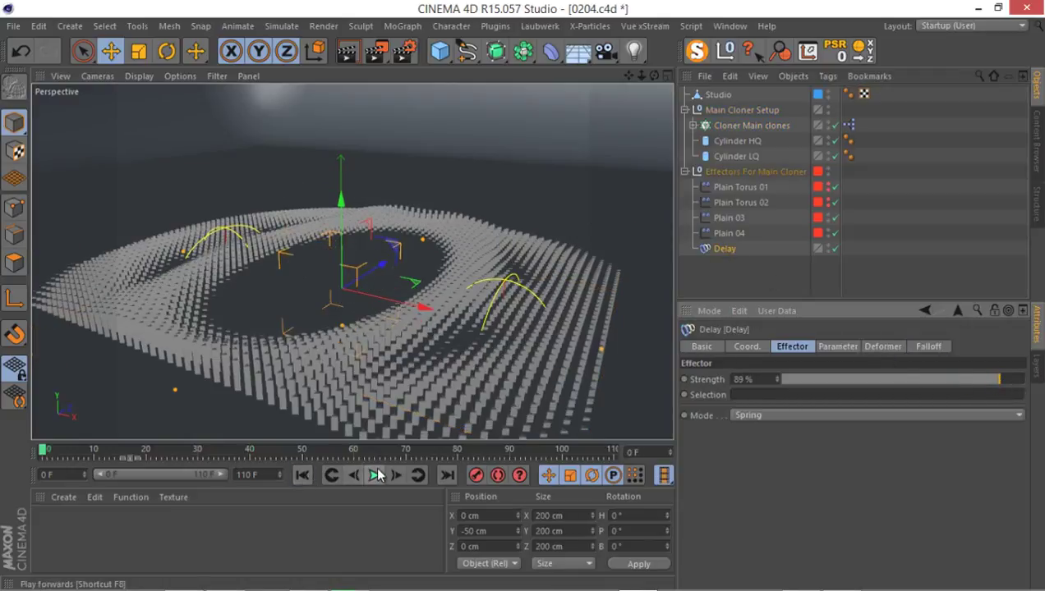
{"action": "left_click", "coordinate": [376, 475]}
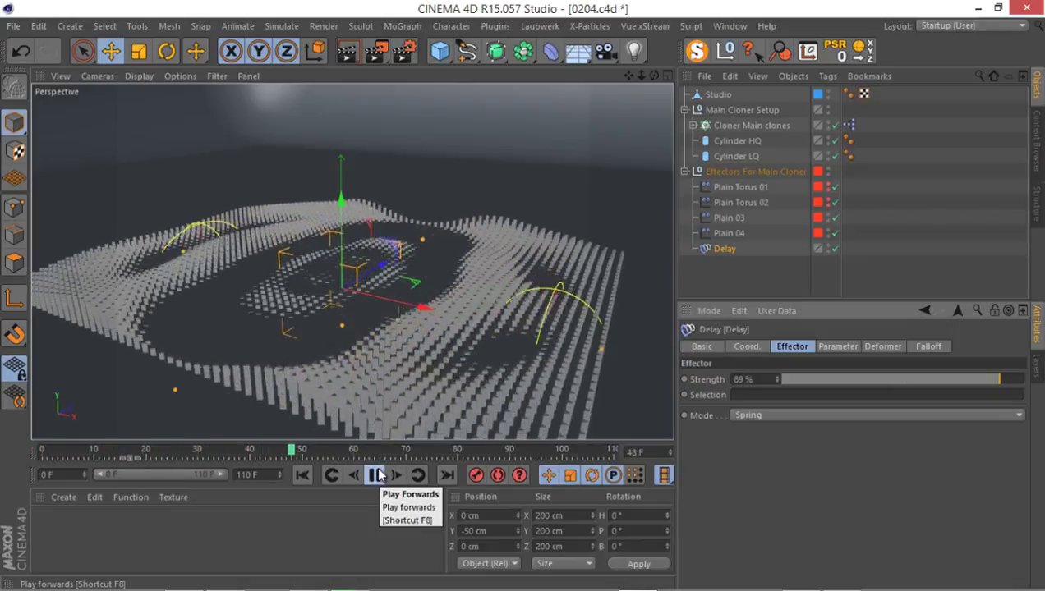
{"action": "left_click", "coordinate": [378, 475]}
{"action": "left_click", "coordinate": [349, 51]}
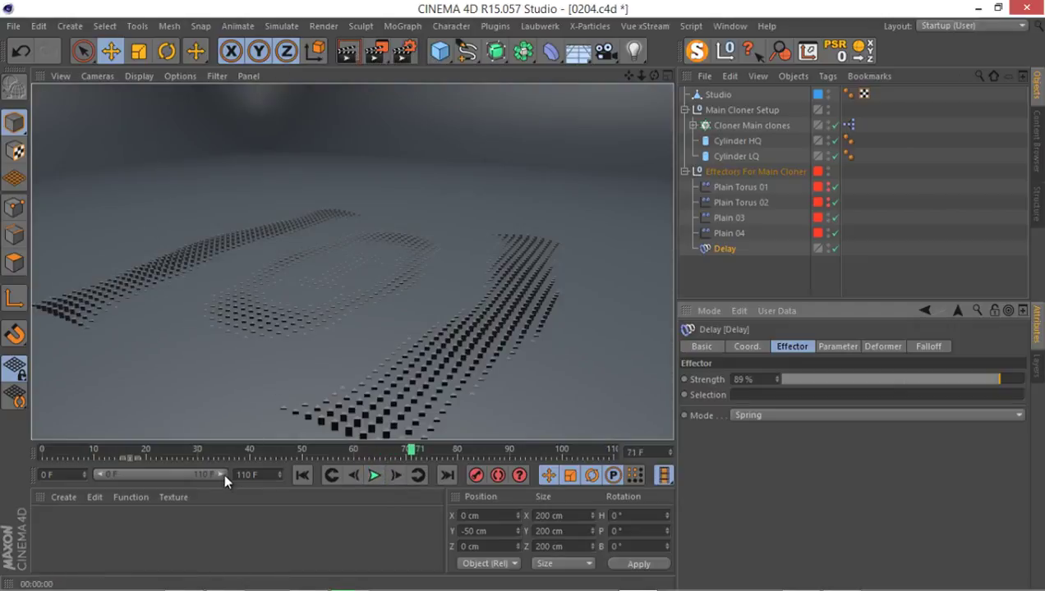
- Scrub back through the wave, then play to frame 42 and render it
{"action": "left_click_drag", "start_coordinate": [162, 446], "coordinate": [458, 452]}
{"action": "left_click_drag", "start_coordinate": [79, 451], "coordinate": [183, 452]}
{"action": "left_click_drag", "start_coordinate": [31, 448], "coordinate": [81, 450]}
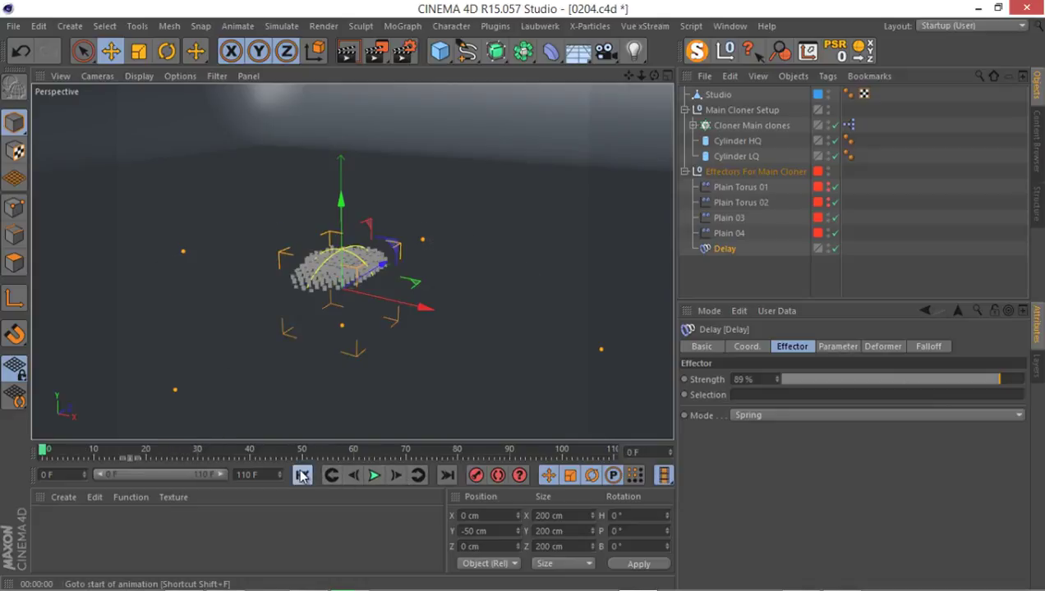
{"action": "left_click", "coordinate": [374, 477]}
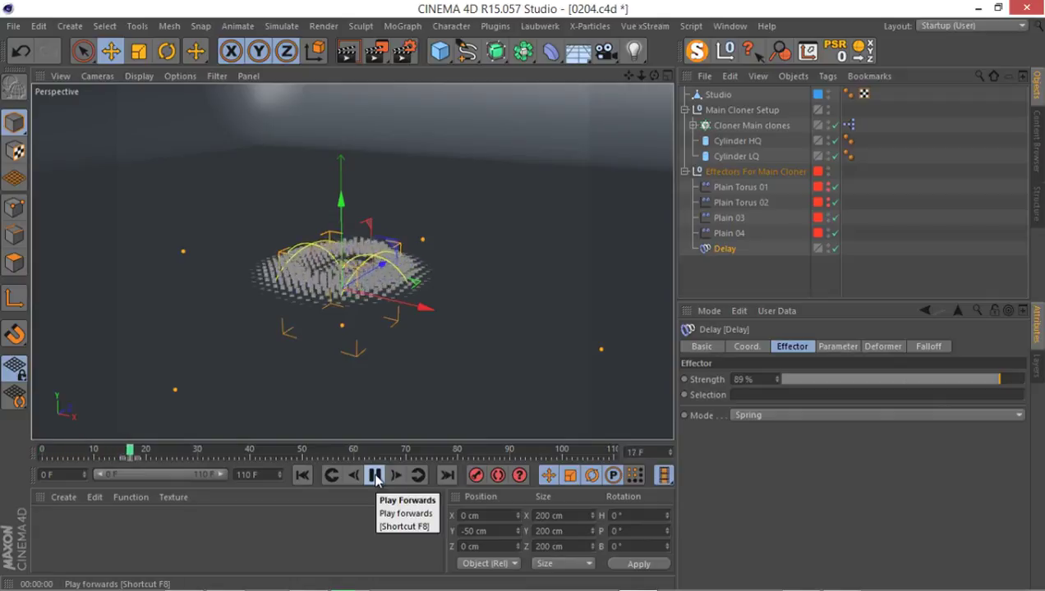
{"action": "left_click", "coordinate": [374, 476]}
{"action": "left_click", "coordinate": [346, 51]}
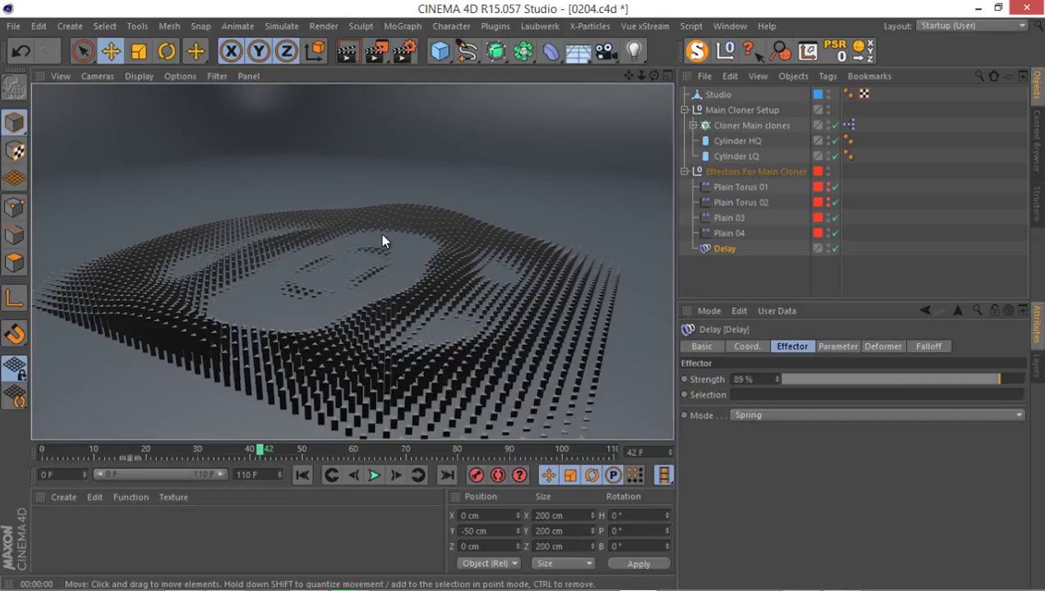
- Scrub the timeline through the later frames to the final frame 110
{"action": "left_click_drag", "start_coordinate": [205, 453], "coordinate": [578, 457]}
{"action": "left_click_drag", "start_coordinate": [488, 457], "coordinate": [712, 487]}
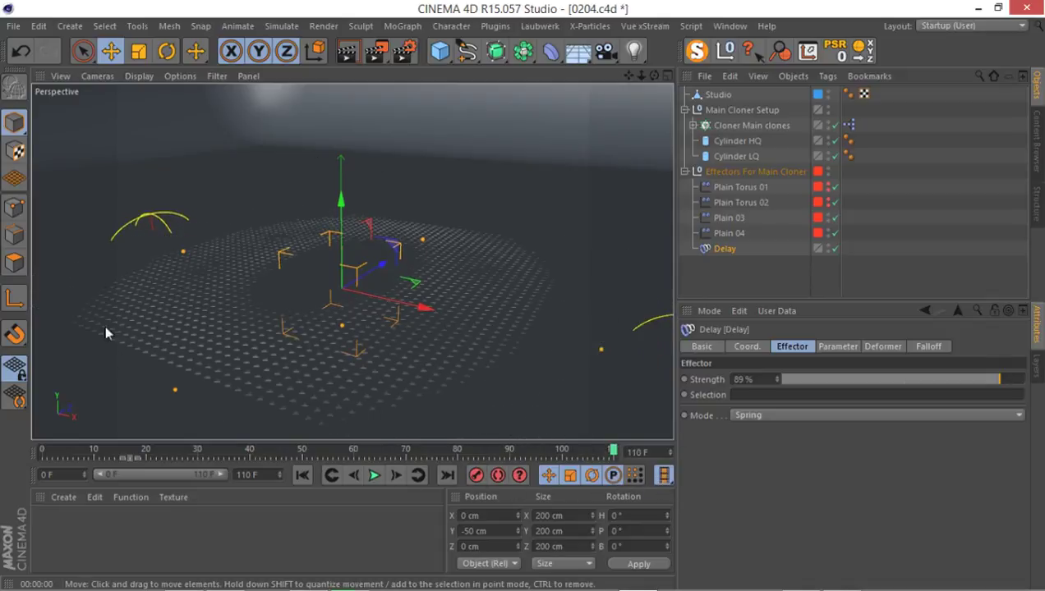